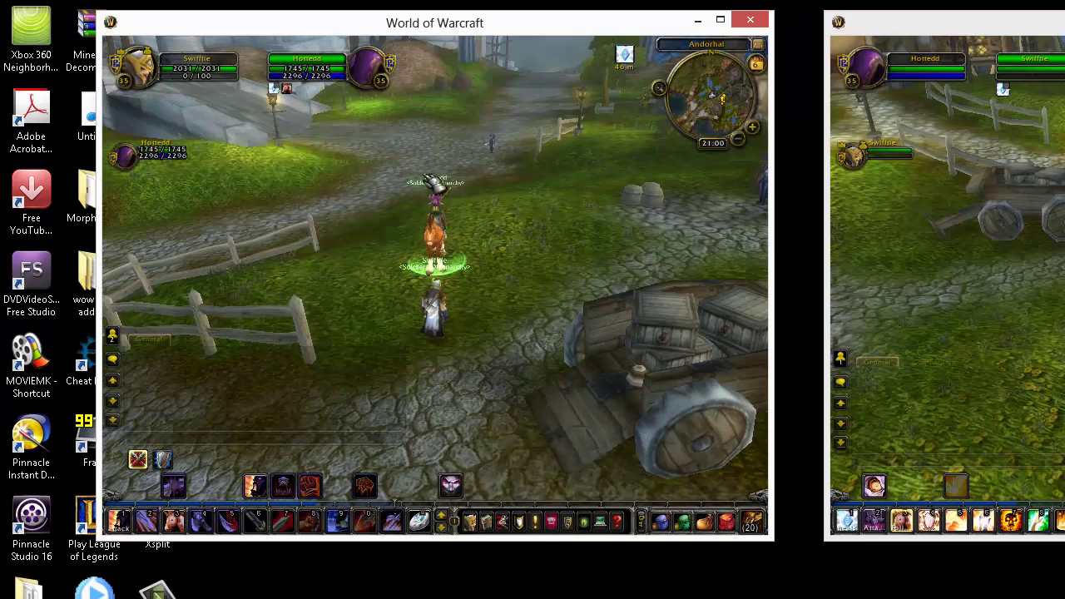
pyautogui.press('d')
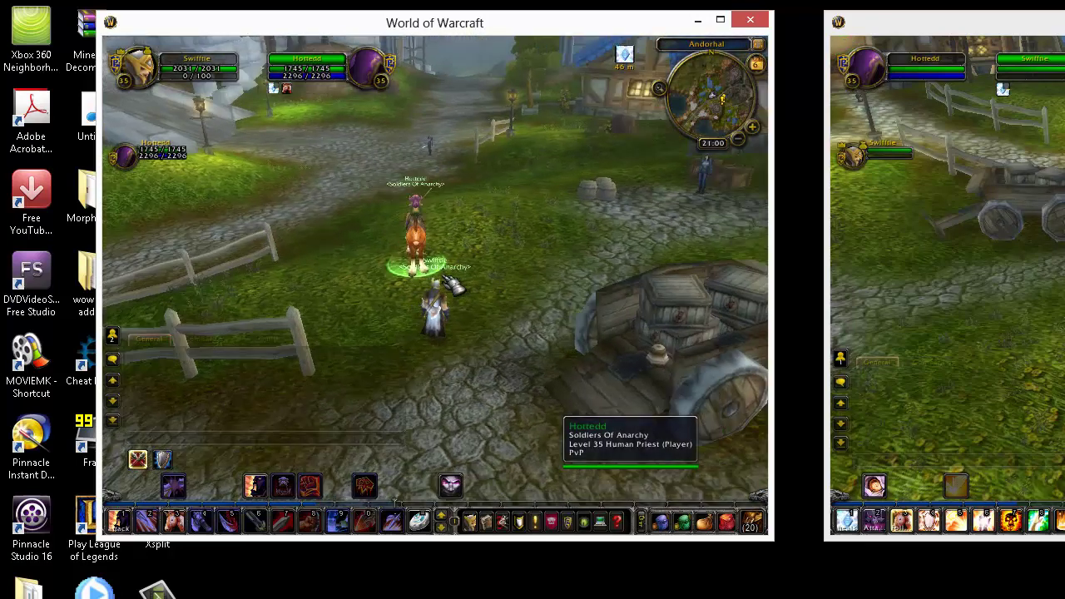
pyautogui.press('d')
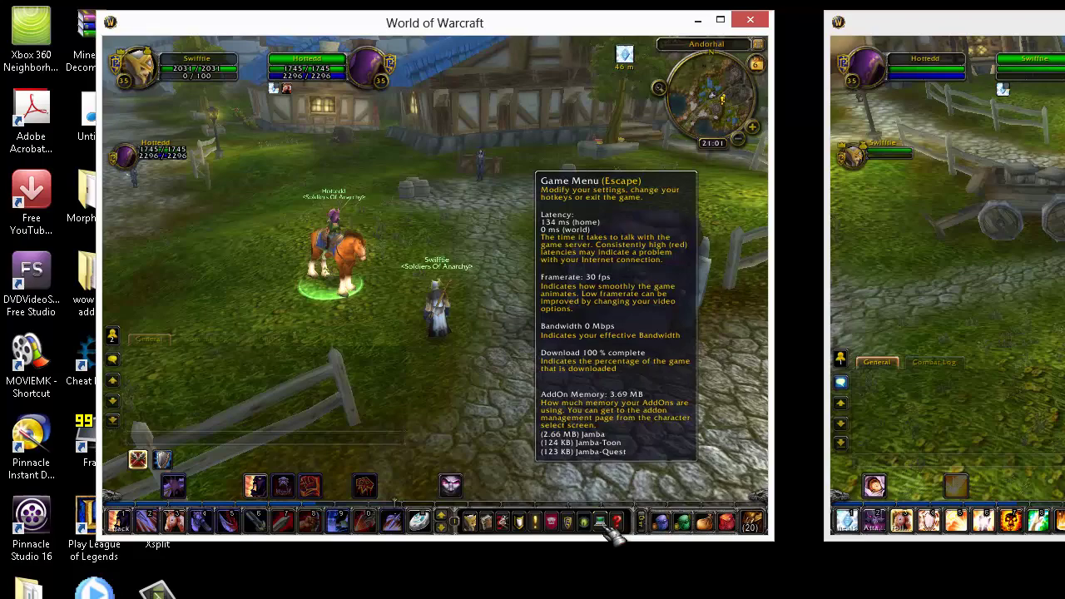
pyautogui.moveTo(441, 277)
pyautogui.mouseDown()
pyautogui.moveTo(474, 277)
pyautogui.moveTo(435, 279)
pyautogui.moveTo(454, 275)
pyautogui.mouseUp()
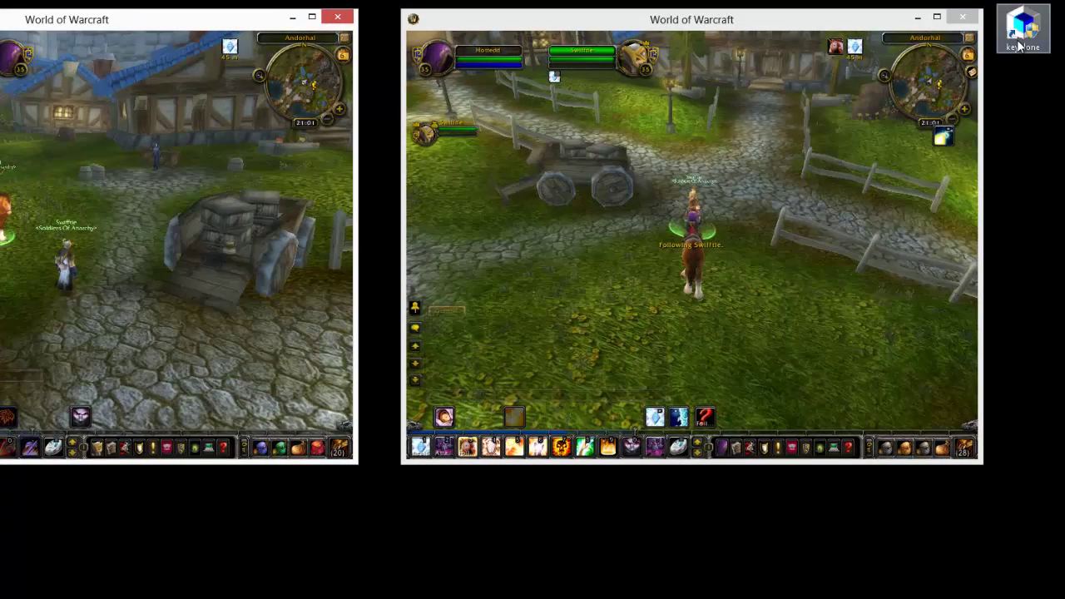
pyautogui.click(766, 212)
pyautogui.moveTo(651, 208); pyautogui.dragTo(691, 237)
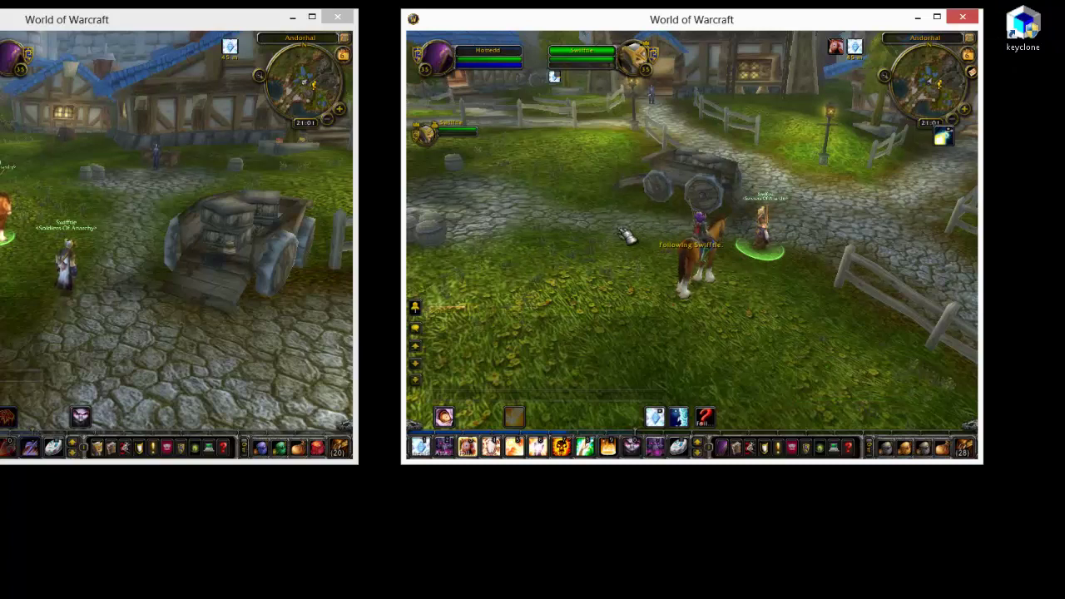
pyautogui.hotkey('alt', 'Tab')
pyautogui.hotkey('alt', 'Tab')
pyautogui.hotkey('alt', 'Tab')
pyautogui.hotkey('alt', 'Tab')
pyautogui.hotkey('alt', 'Tab')
pyautogui.hotkey('alt', 'Tab')
pyautogui.hotkey('alt', 'Tab')
pyautogui.hotkey('alt', 'Tab')
pyautogui.hotkey('alt', 'Tab')
pyautogui.hotkey('alt', 'Tab')
pyautogui.hotkey('alt', 'Tab')
pyautogui.hotkey('alt', 'Tab')
pyautogui.hotkey('alt', 'Tab')
pyautogui.hotkey('alt', 'Tab')
pyautogui.hotkey('alt', 'Tab')
pyautogui.hotkey('alt', 'Tab')
pyautogui.hotkey('alt', 'Tab')
pyautogui.hotkey('alt', 'Tab')
pyautogui.hotkey('alt', 'Tab')
pyautogui.hotkey('alt', 'Tab')
pyautogui.hotkey('alt', 'Tab')
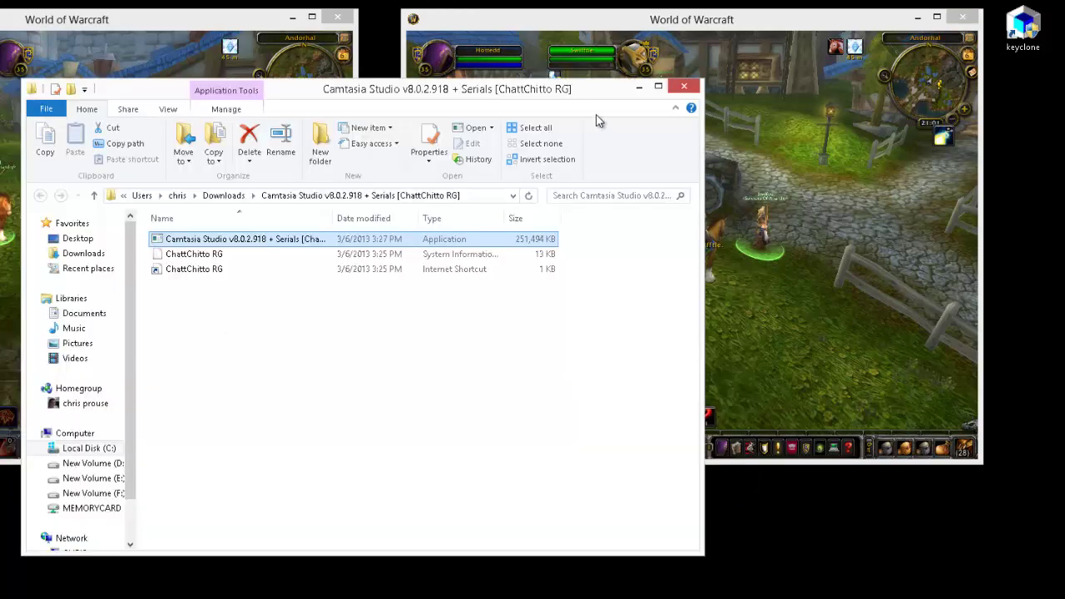
pyautogui.click(685, 86)
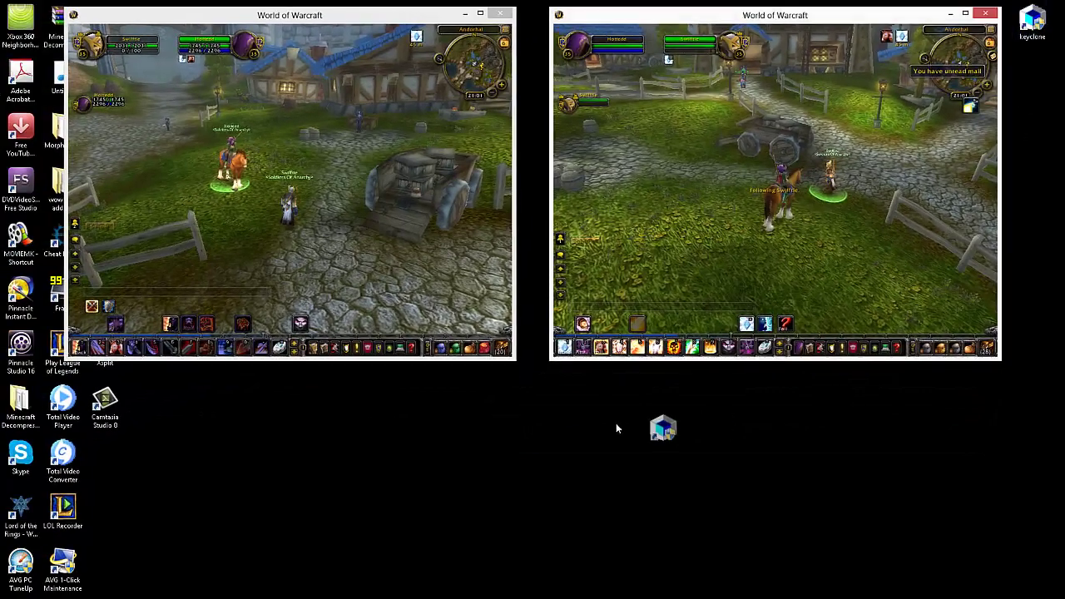
# - Place the keyclone desktop shortcut below the two game windows and launch keyclone, dismissing its licence dialog
pyautogui.moveTo(617, 425); pyautogui.dragTo(566, 395)
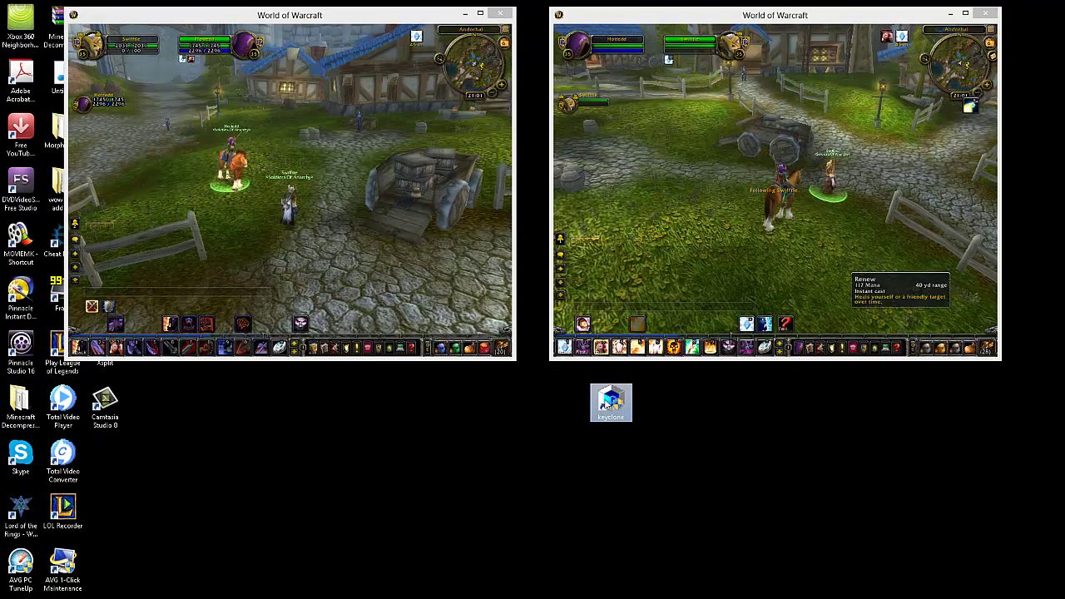
pyautogui.click(587, 318)
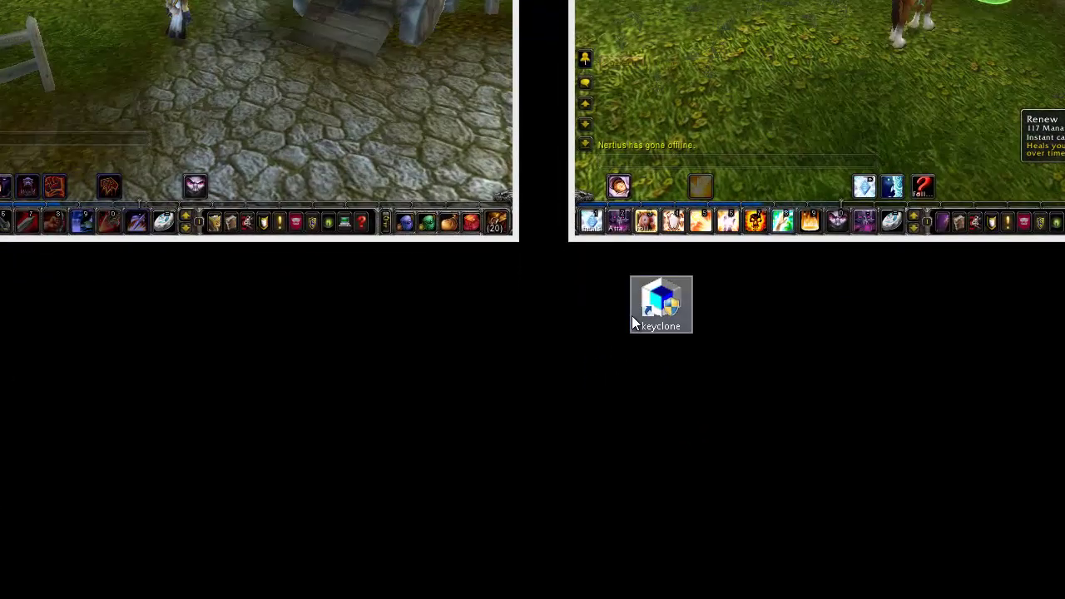
pyautogui.doubleClick(633, 317)
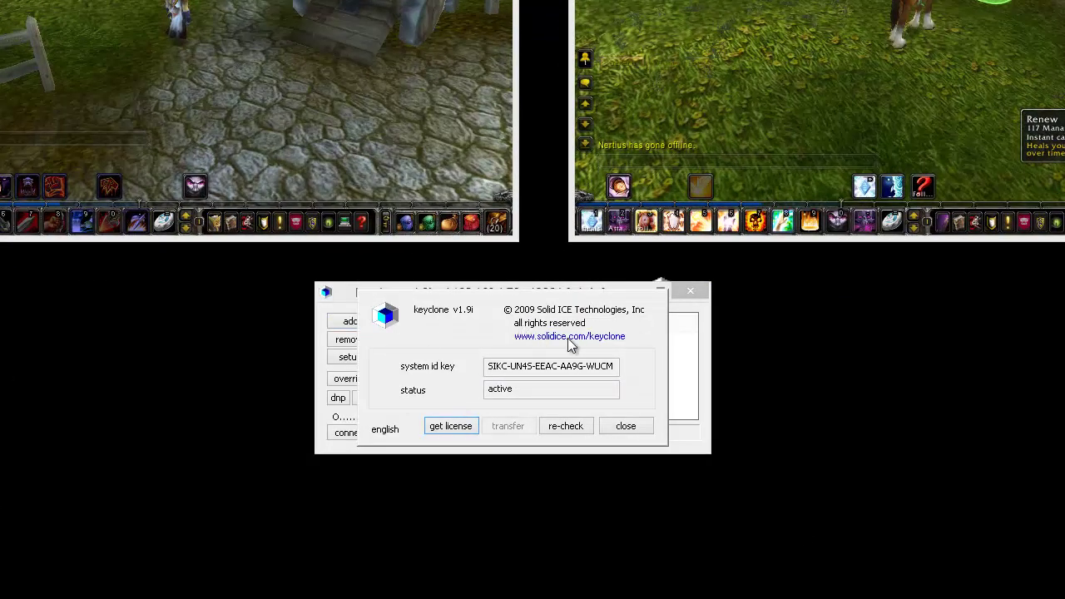
pyautogui.click(620, 427)
pyautogui.moveTo(486, 303); pyautogui.dragTo(546, 322)
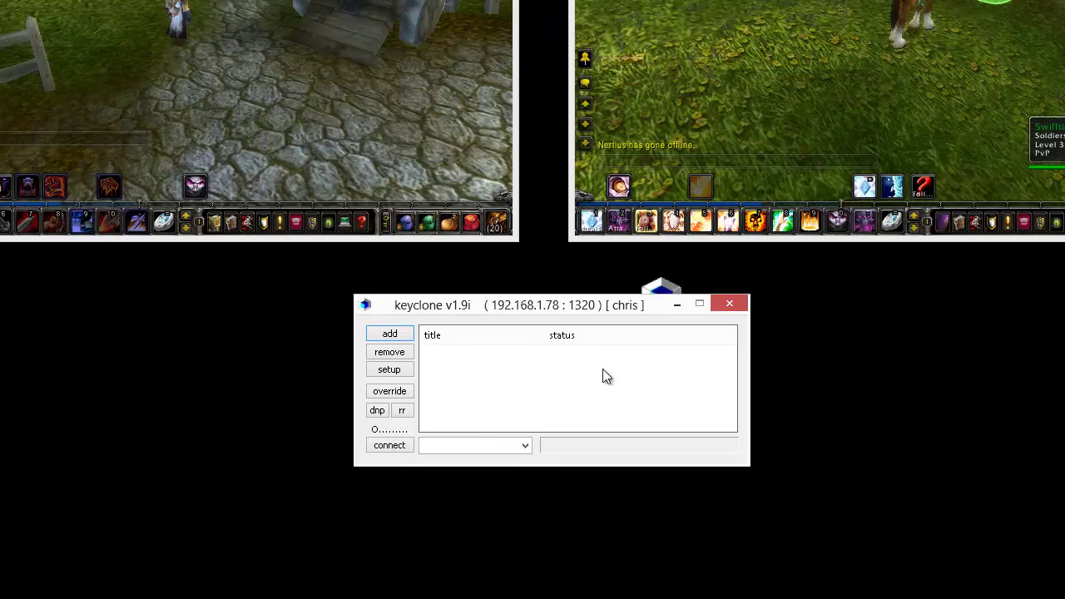
# - Add the World of Warcraft windows to keyclone's list of targets
pyautogui.click(389, 334)
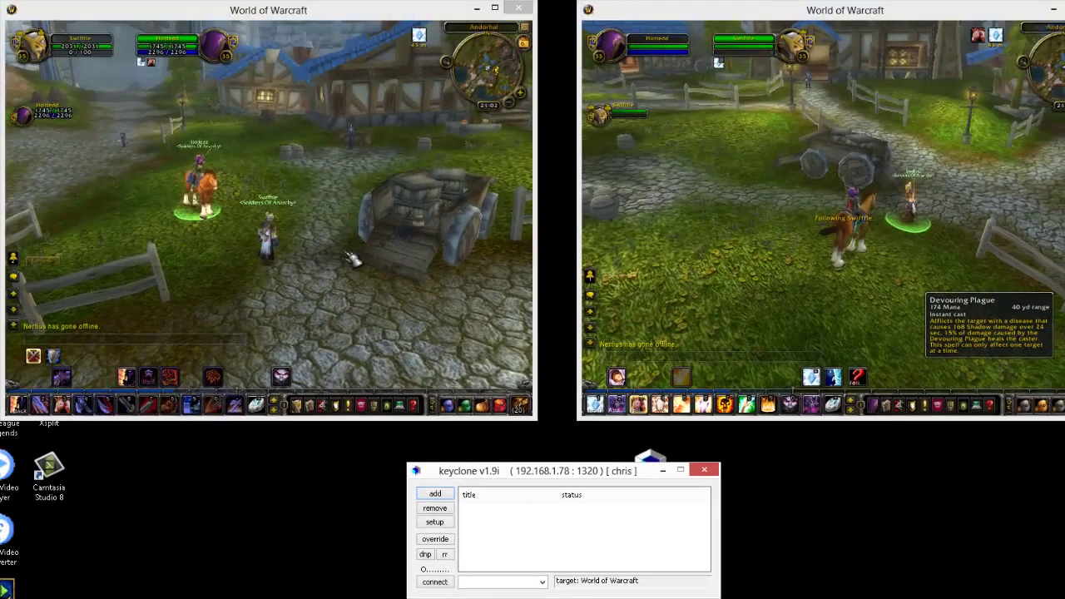
pyautogui.click(354, 259)
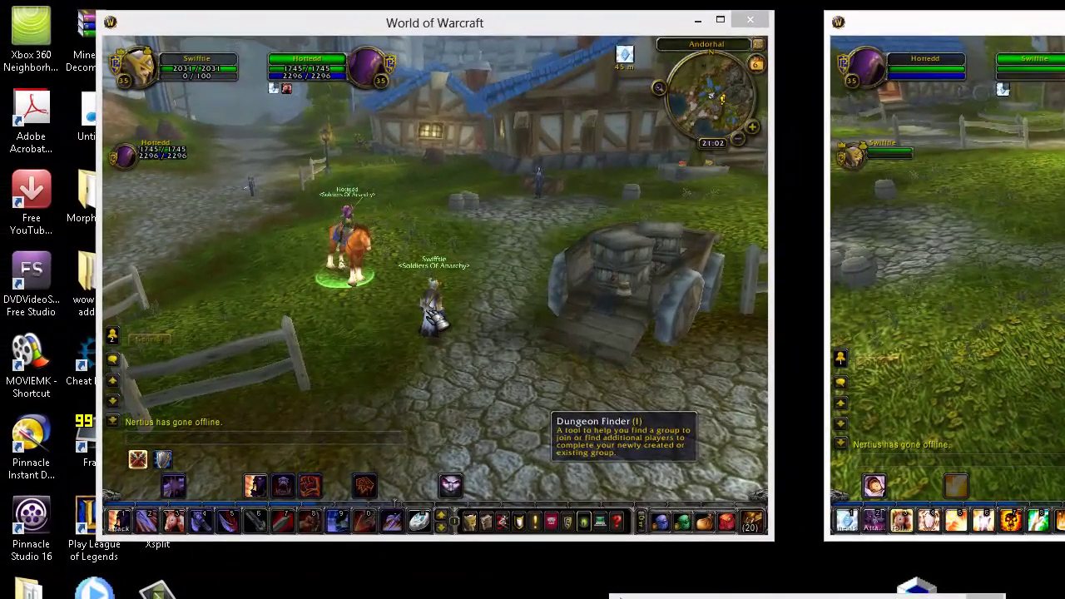
# - Test the mirrored keys by making the characters jump, trying it from each game window
pyautogui.moveTo(526, 318); pyautogui.dragTo(446, 285)
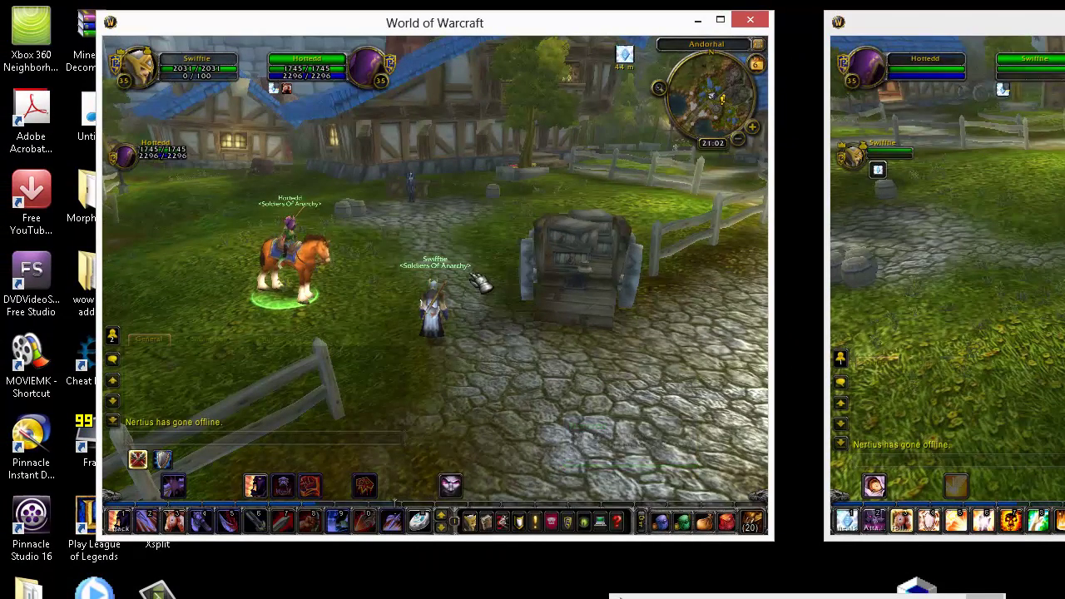
pyautogui.press('space')
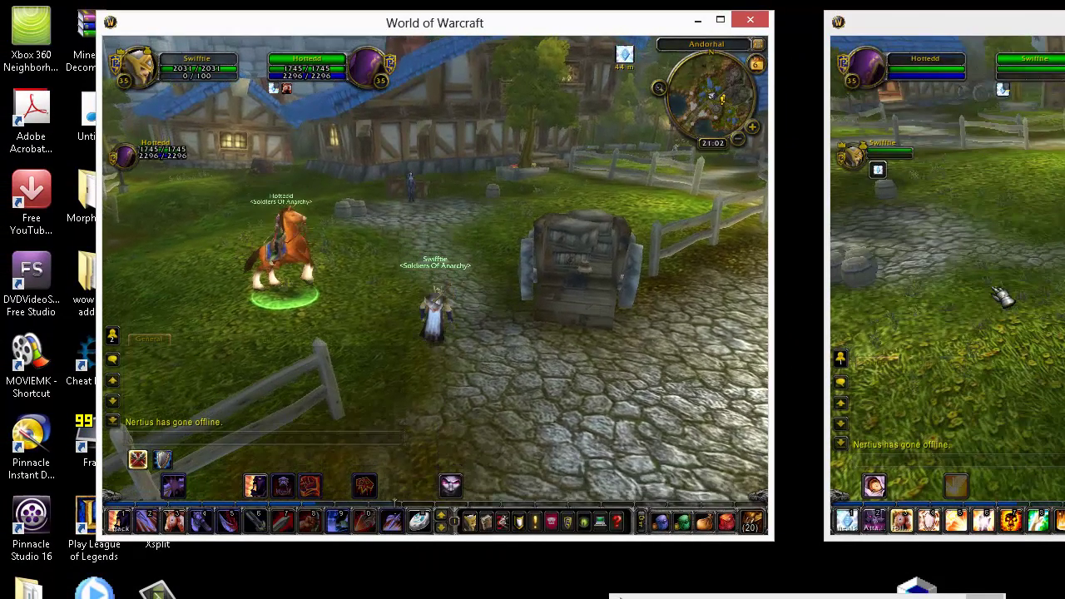
pyautogui.click(939, 303)
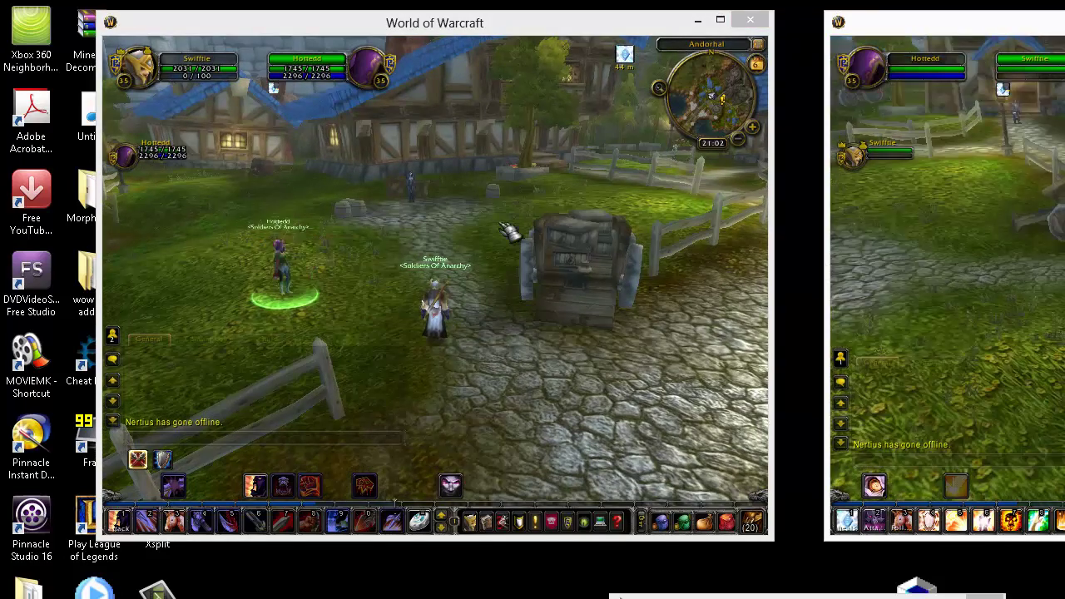
pyautogui.click(516, 233)
pyautogui.press('space')
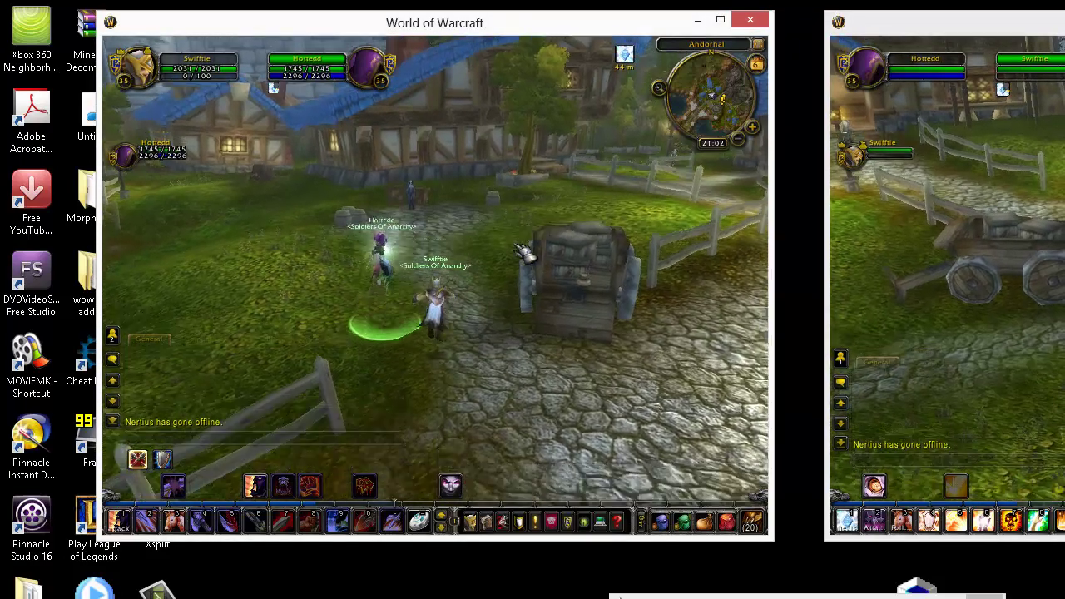
# - Start a chat message in both game windows and switch its channel to Say
pyautogui.press('Return')
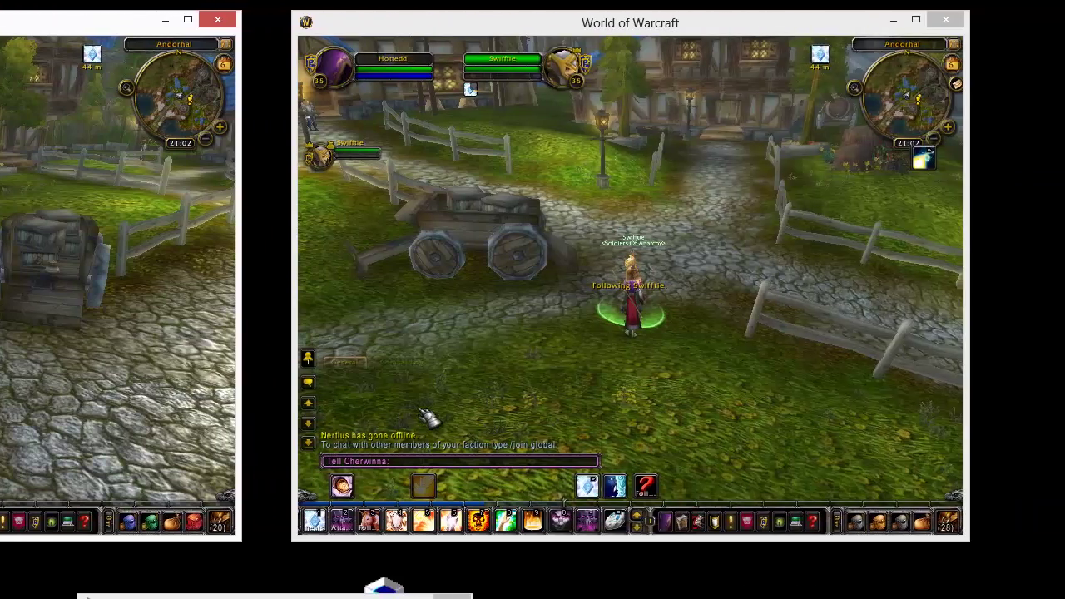
pyautogui.click(942, 462)
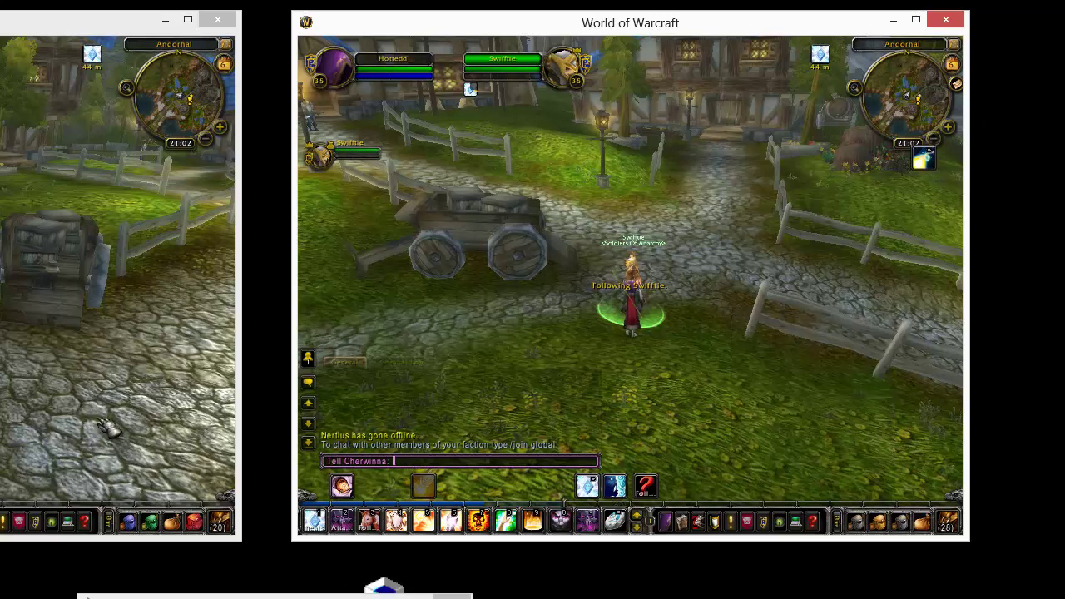
pyautogui.click(344, 463)
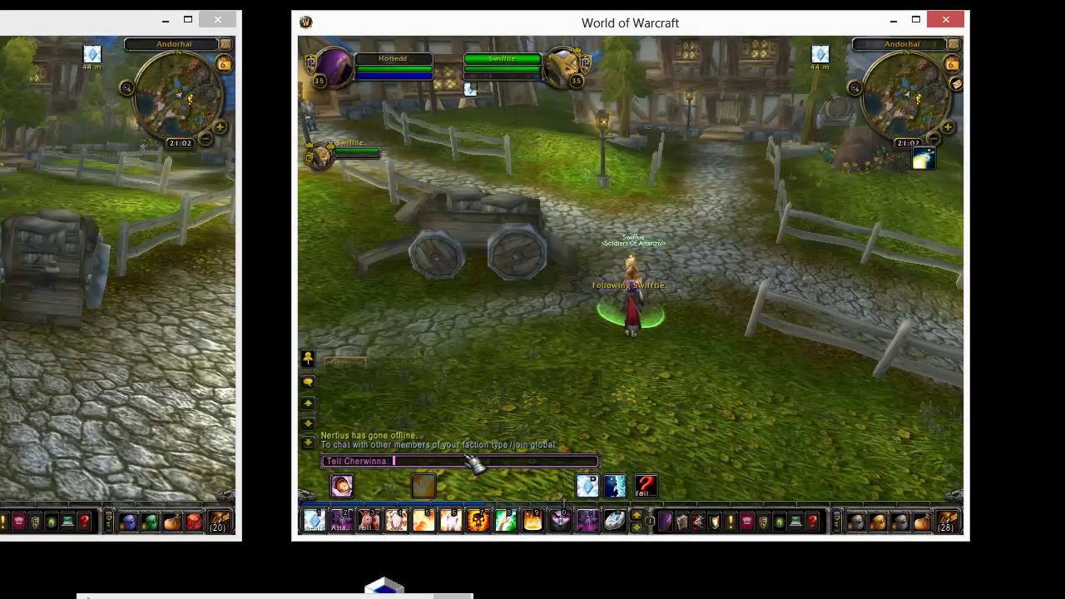
pyautogui.write('/s')
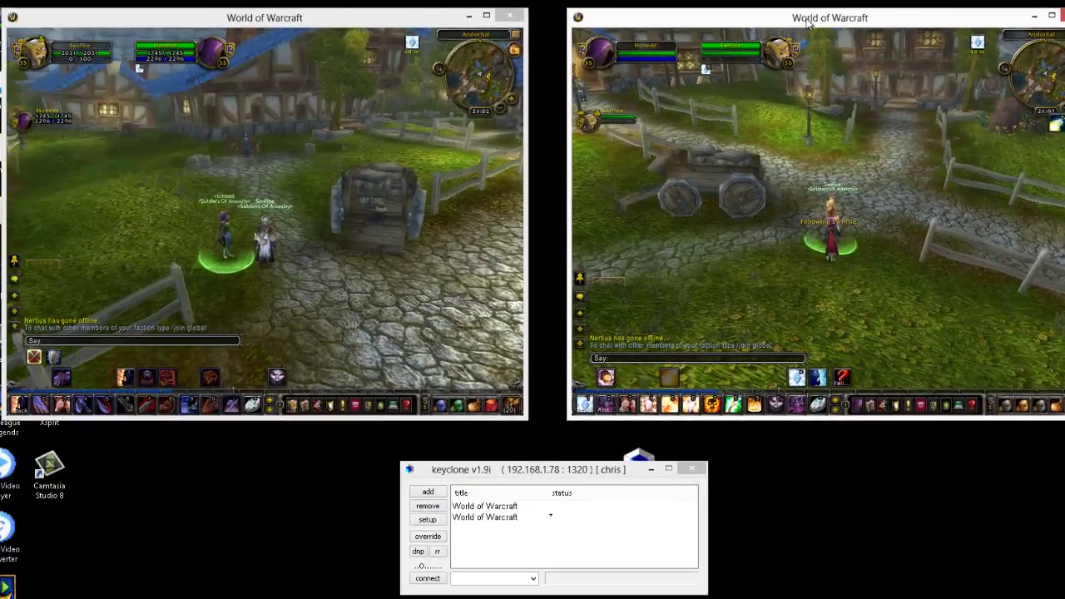
# - Enter "hi" as a Say message in both game windows, clear it and close the chat entry
pyautogui.moveTo(602, 25); pyautogui.dragTo(156, 14)
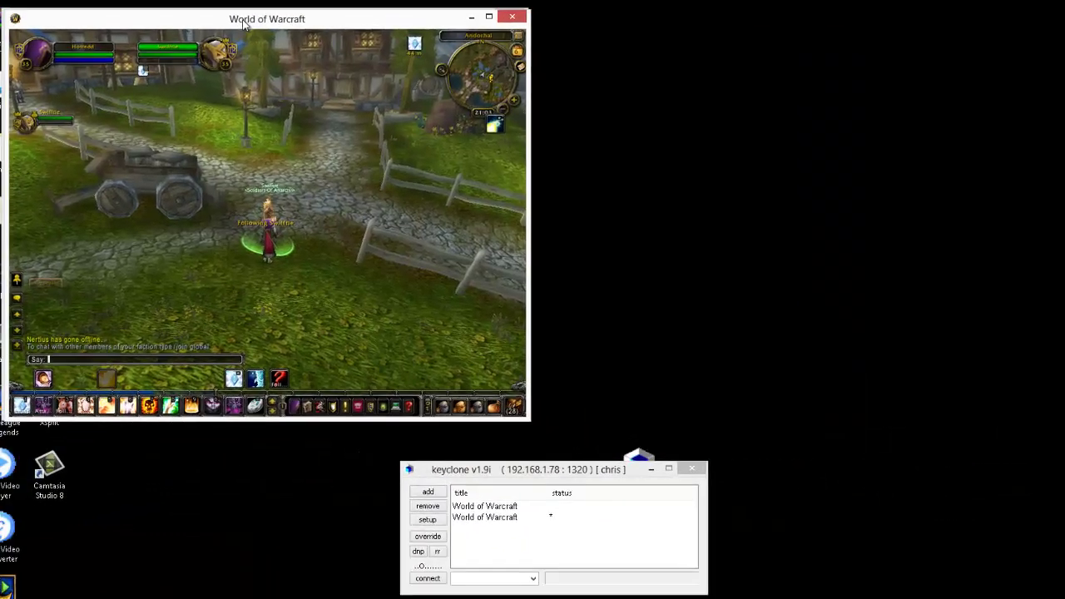
pyautogui.write('hi')
pyautogui.moveTo(250, 18); pyautogui.dragTo(612, 64)
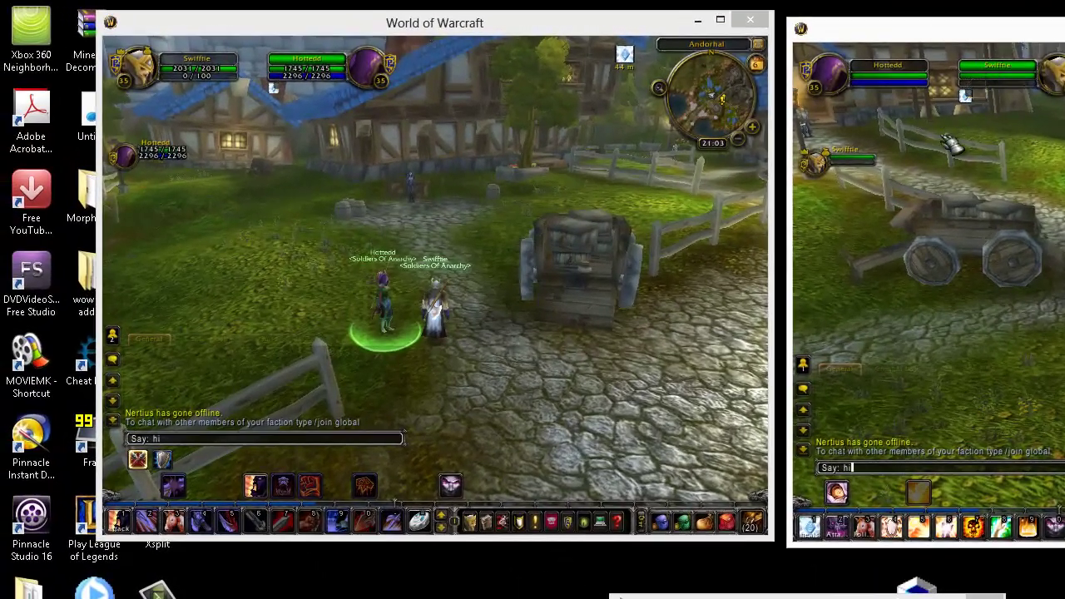
pyautogui.click(359, 367)
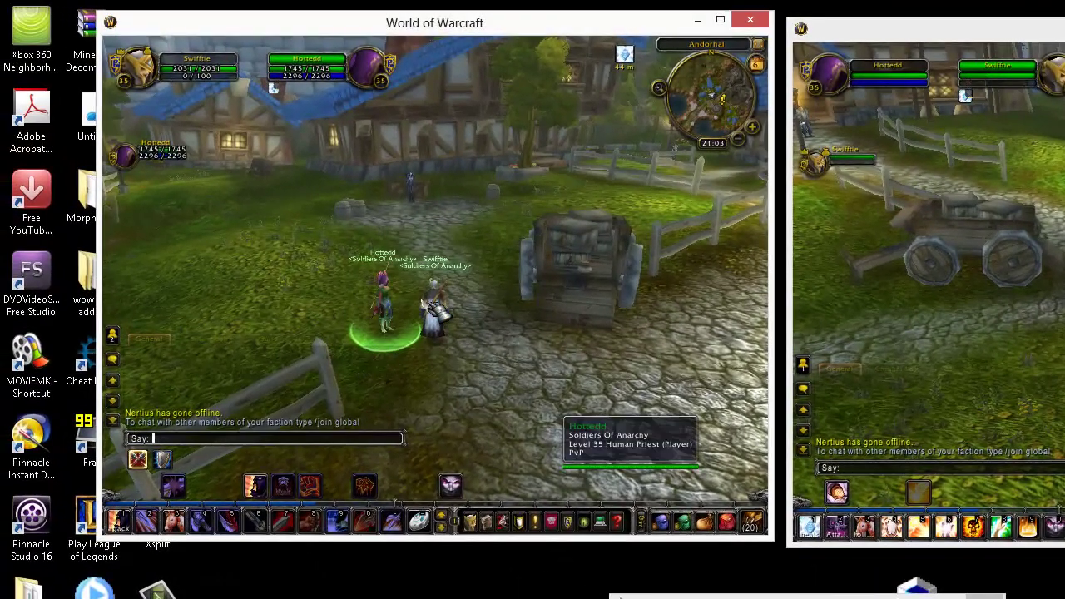
pyautogui.press('Return')
# - Walk the lead character from the grass onto the stone road beside the cart with the second character following
pyautogui.moveTo(667, 288); pyautogui.dragTo(683, 289)
pyautogui.press('d')
pyautogui.press('d')
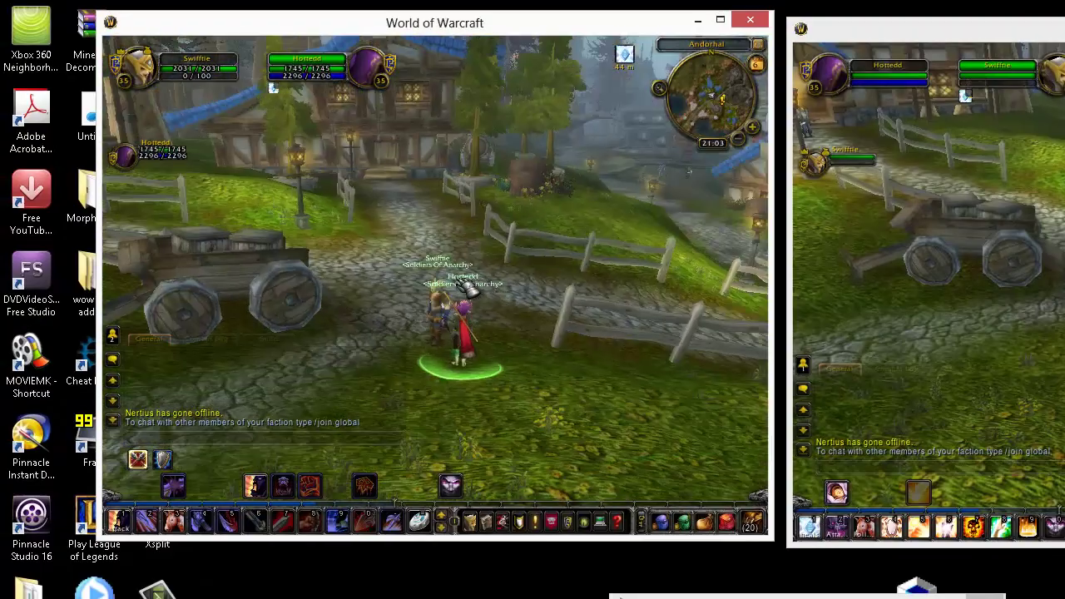
pyautogui.press('d')
pyautogui.press('w')
pyautogui.moveTo(435, 278)
pyautogui.mouseDown()
pyautogui.moveTo(469, 282)
pyautogui.moveTo(432, 276)
pyautogui.mouseUp()
pyautogui.press('d')
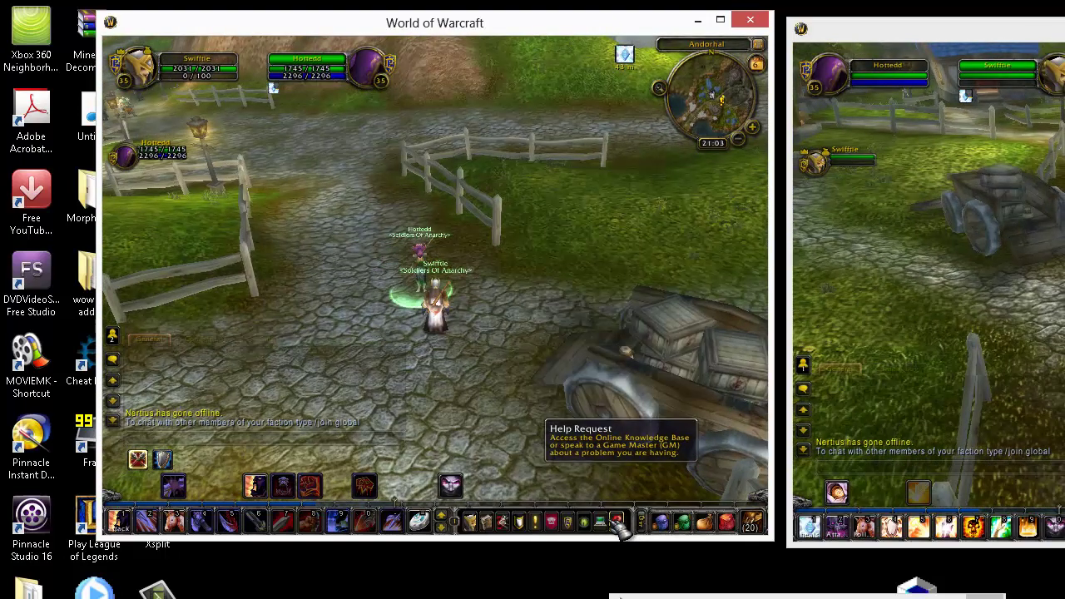
# - Examine the commands of the warrior's character-specific attack macro and close the macro window
pyautogui.click(617, 521)
pyautogui.click(601, 522)
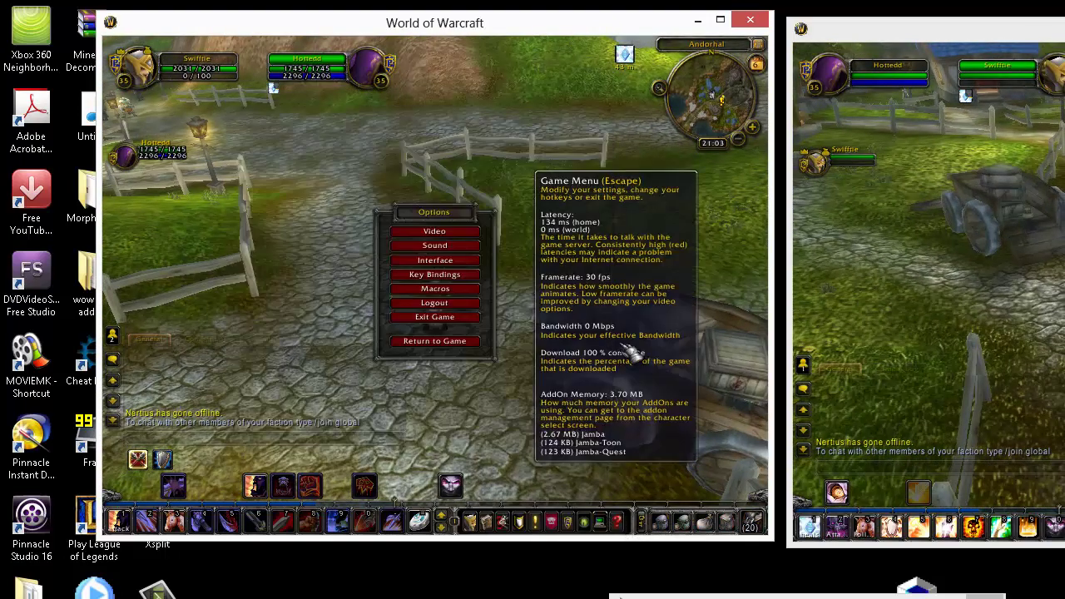
pyautogui.click(467, 265)
pyautogui.click(541, 436)
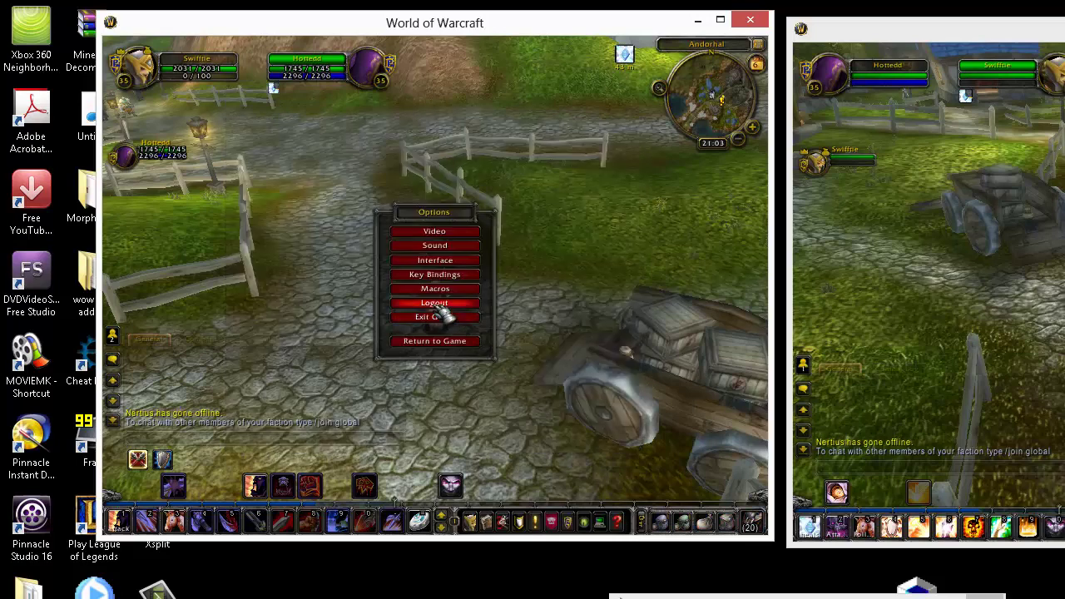
pyautogui.click(435, 290)
pyautogui.click(263, 142)
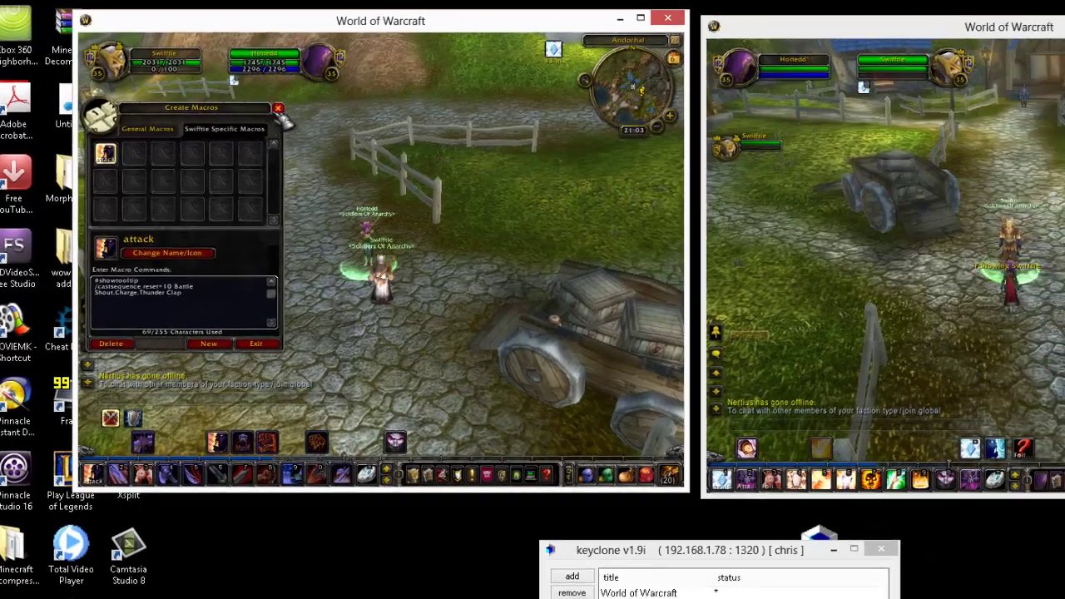
pyautogui.click(321, 118)
# - Display the priest's character-specific macros in the second game window and examine the heals macro's commands
pyautogui.click(1003, 308)
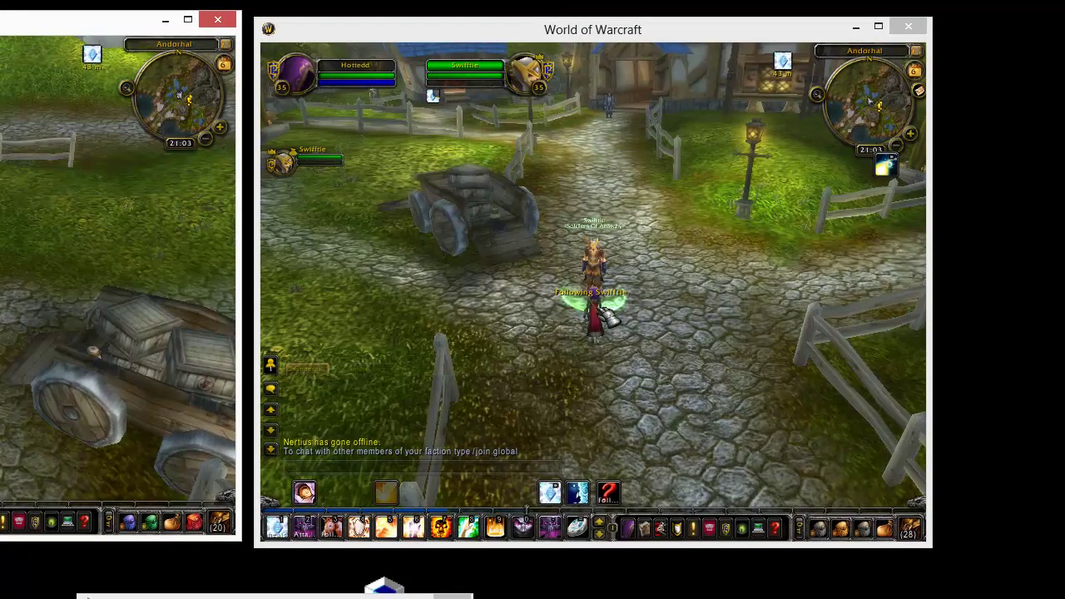
pyautogui.click(759, 527)
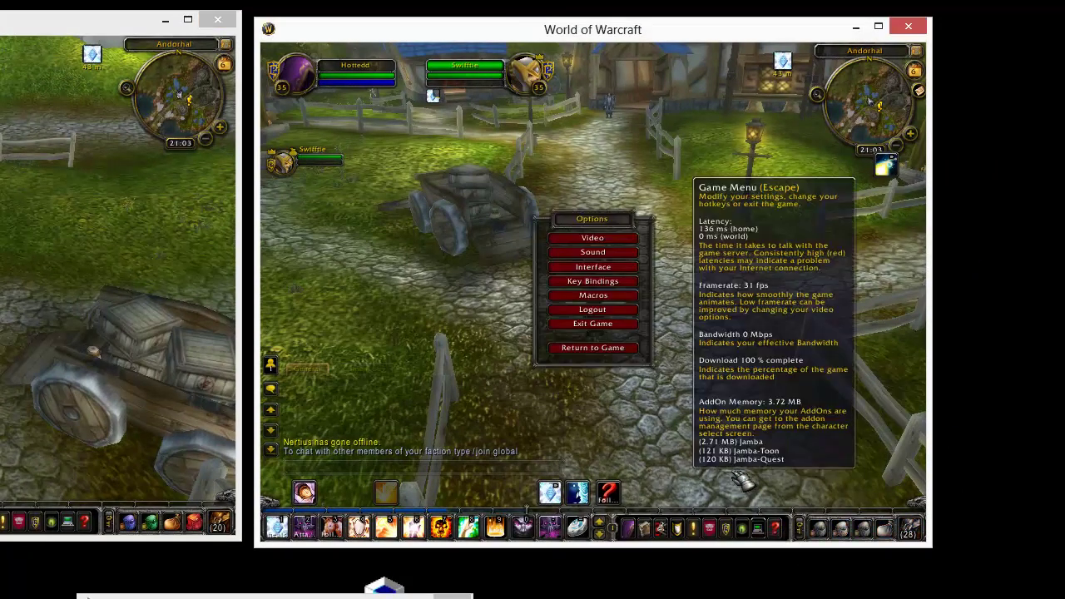
pyautogui.click(601, 296)
pyautogui.click(420, 150)
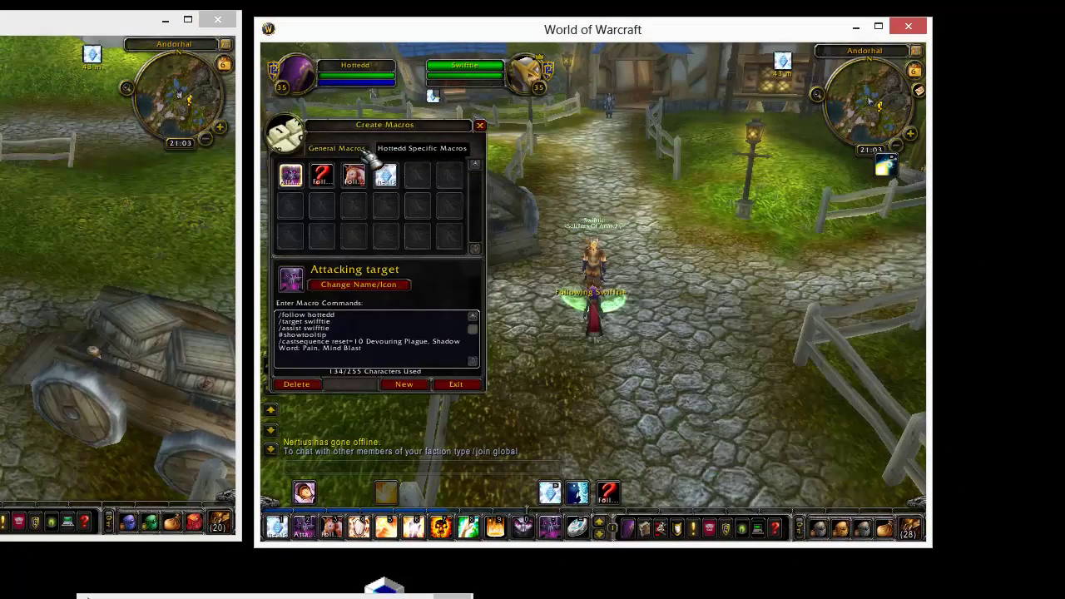
pyautogui.click(386, 178)
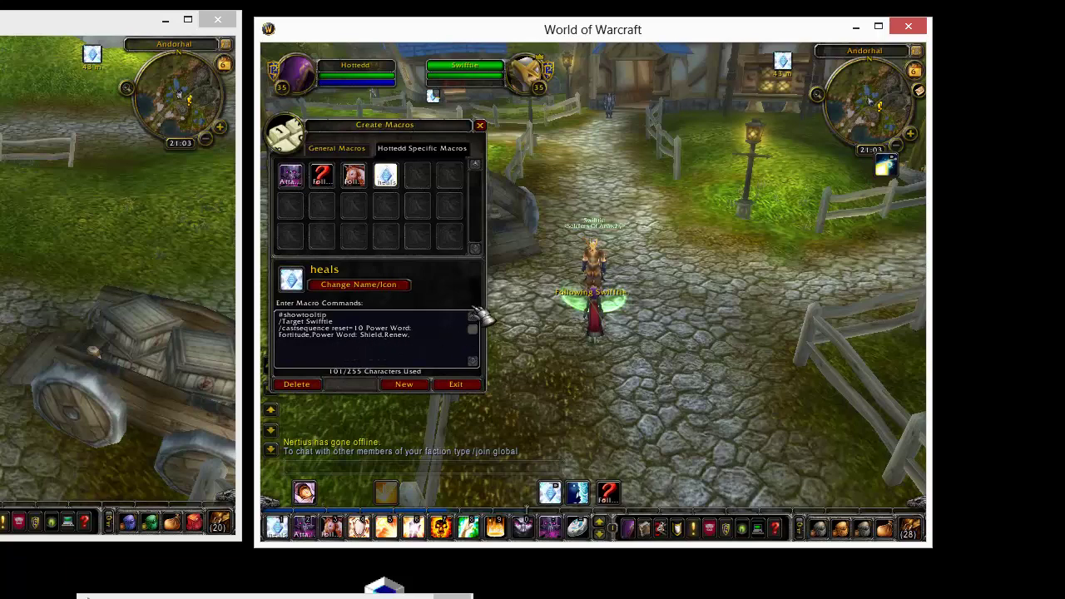
# - Examine the commands of the priest's Attacking target macro
pyautogui.click(5, 177)
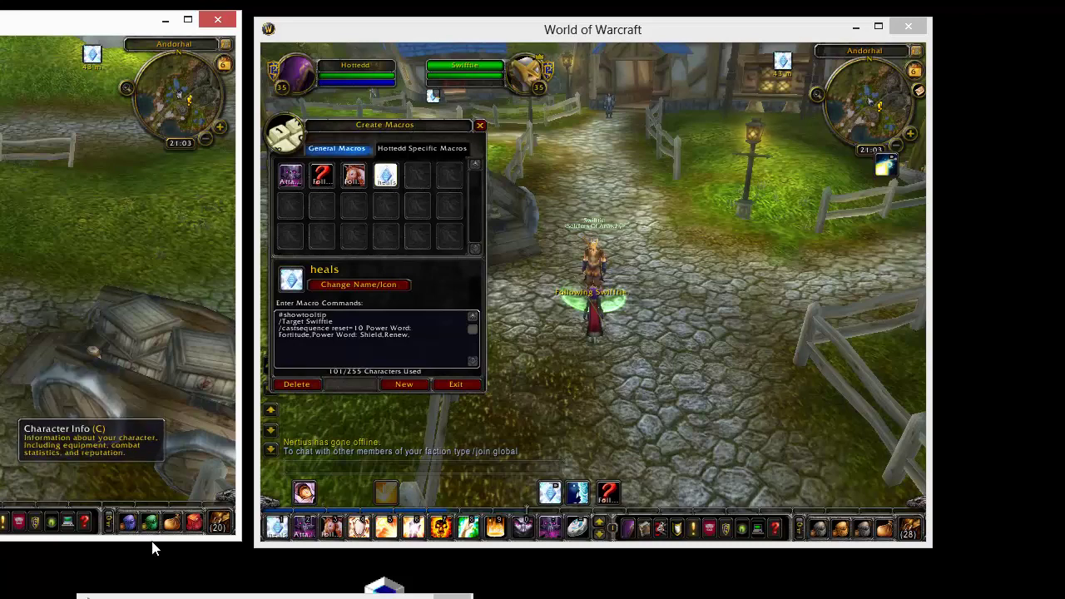
pyautogui.click(664, 279)
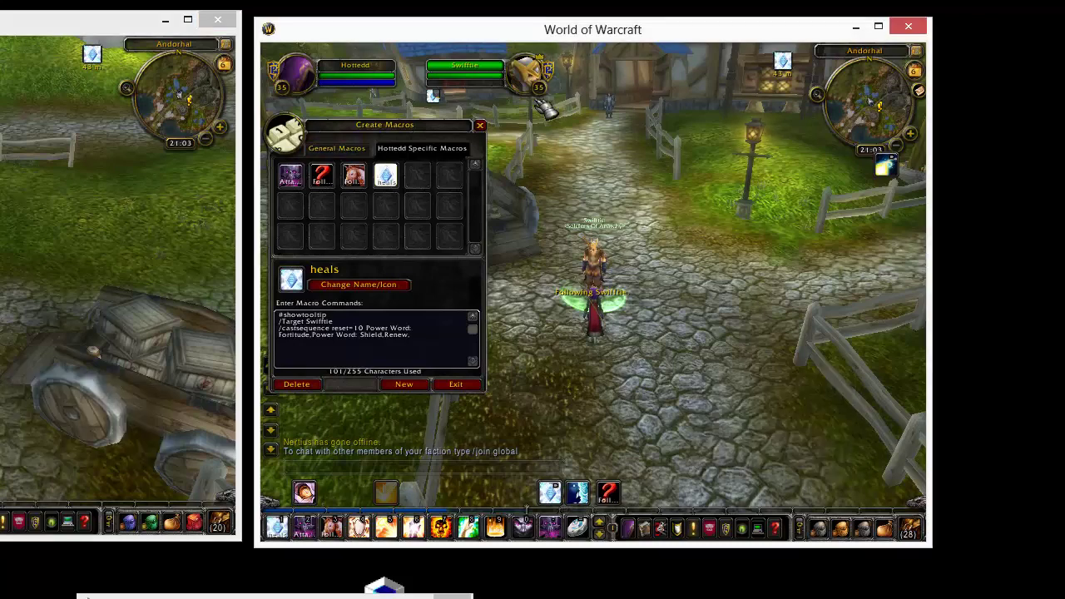
pyautogui.click(291, 175)
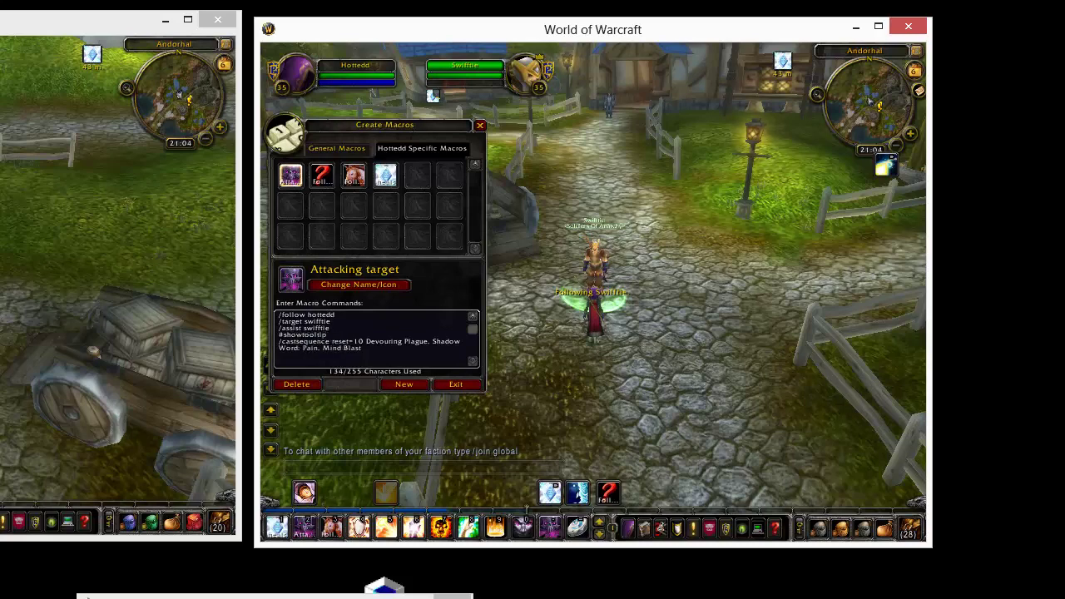
# - Close the priest's macro window and turn the lead character in the first game window toward the fence across the stone road
pyautogui.hotkey('alt', 'Tab')
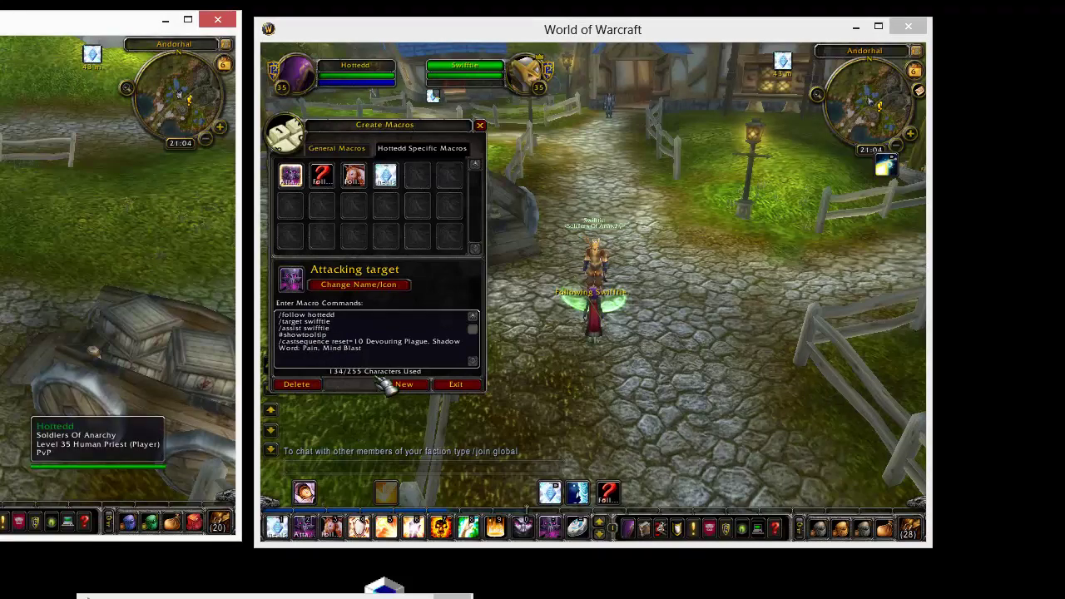
pyautogui.hotkey('alt', 'Tab')
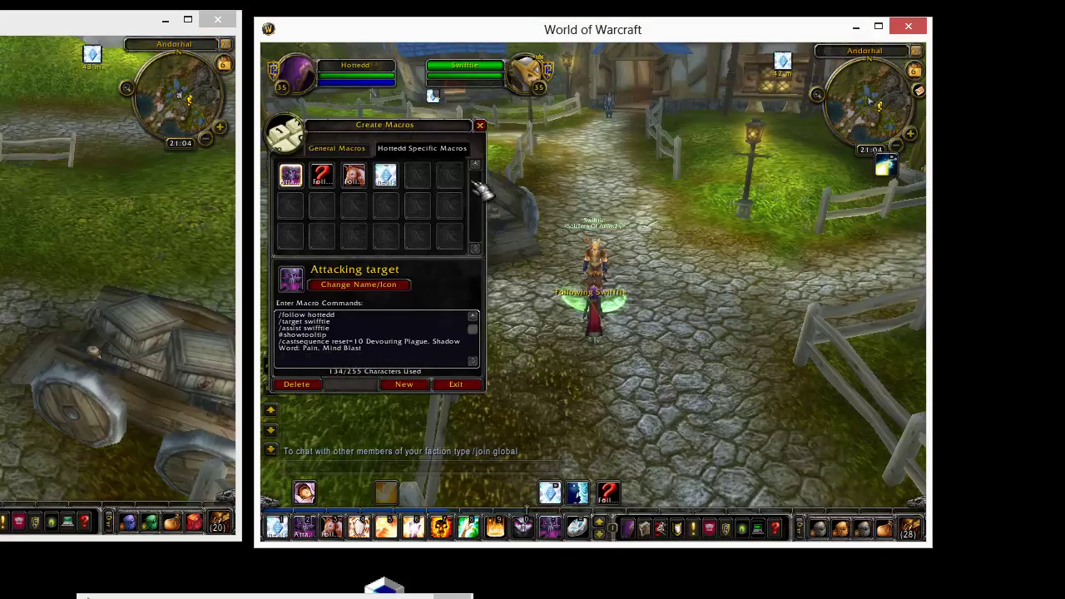
pyautogui.click(480, 125)
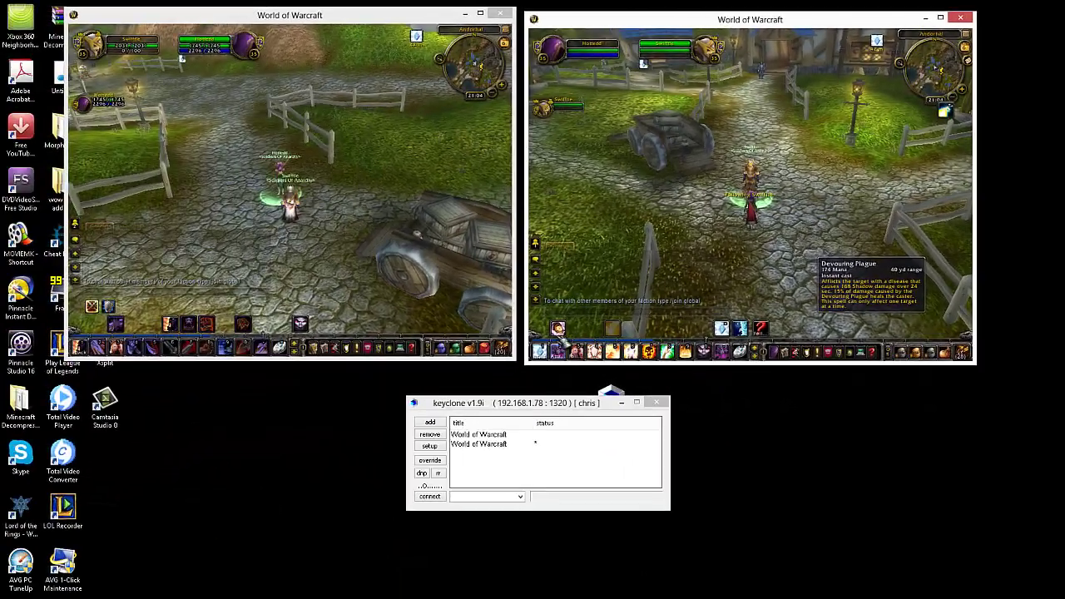
pyautogui.click(291, 200)
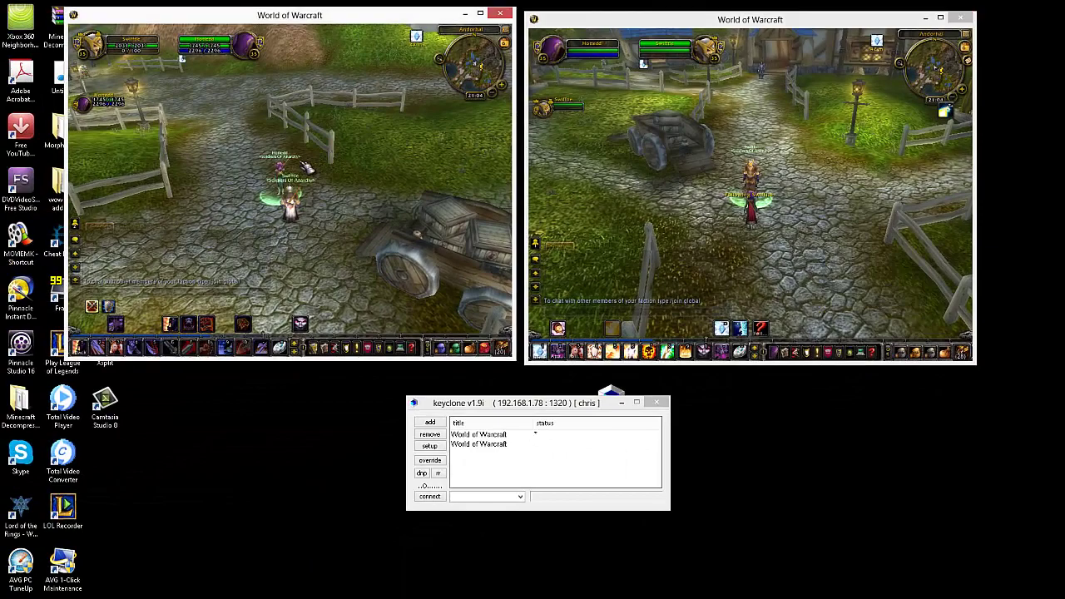
pyautogui.moveTo(285, 170); pyautogui.dragTo(394, 368)
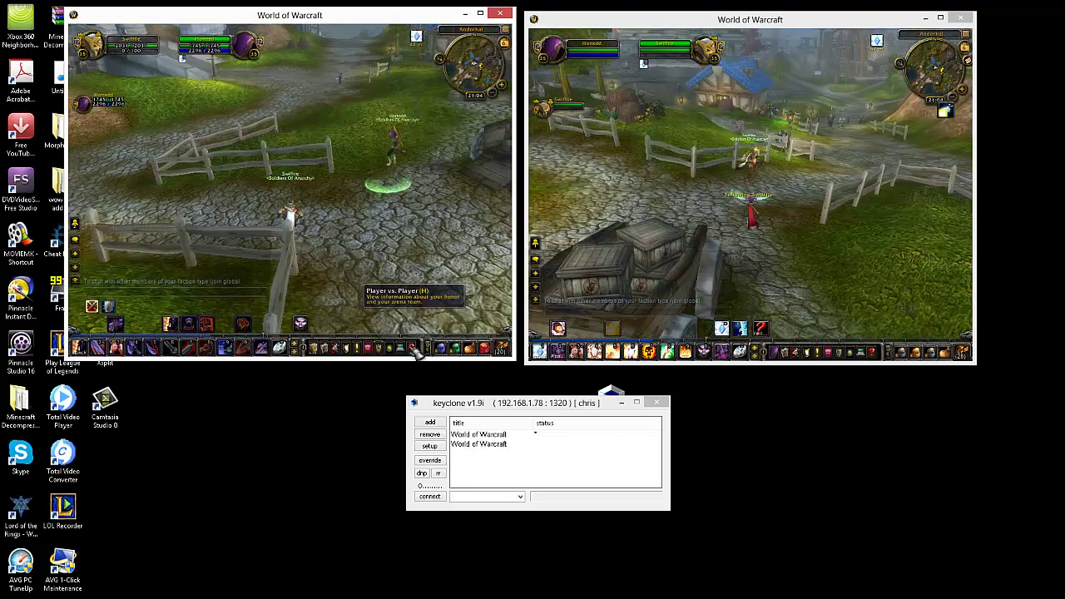
# - Open the Jamba add-on's configuration from the interface options in the first game window and maximize that window
pyautogui.press('Escape')
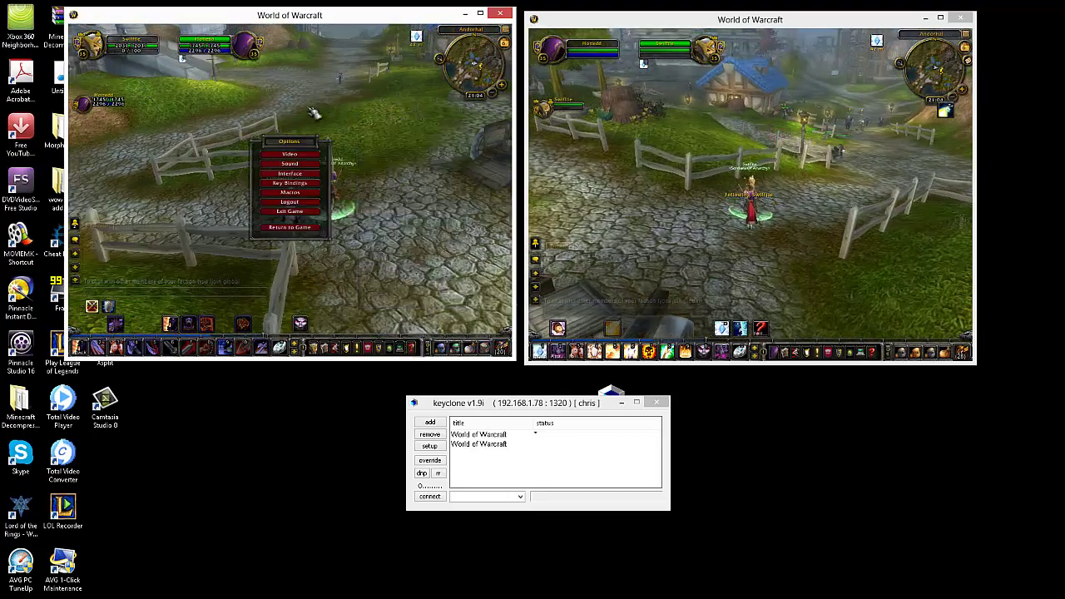
pyautogui.click(291, 173)
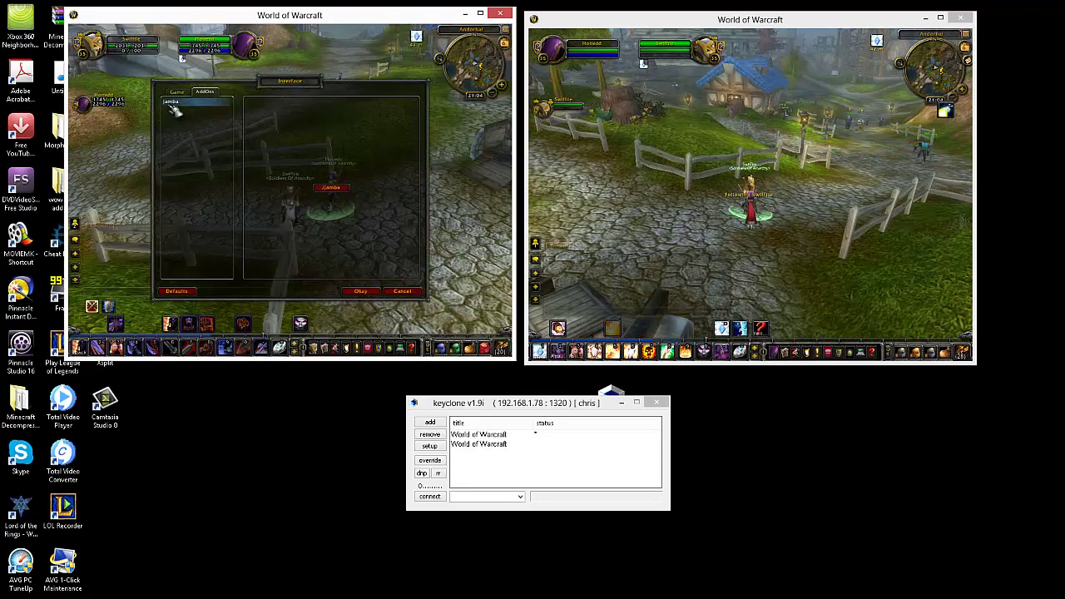
pyautogui.click(331, 190)
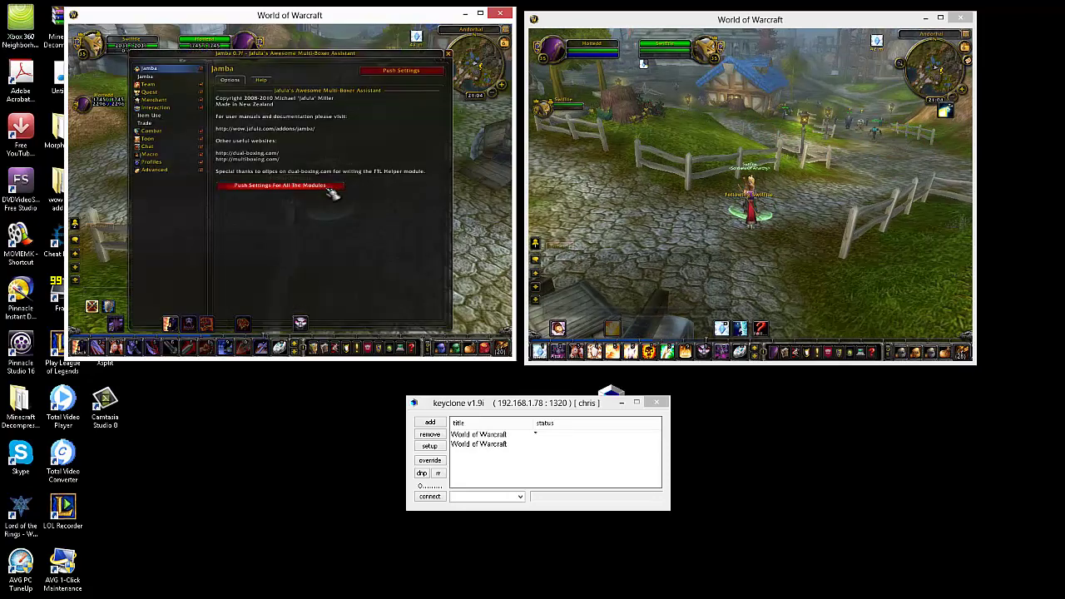
pyautogui.click(201, 69)
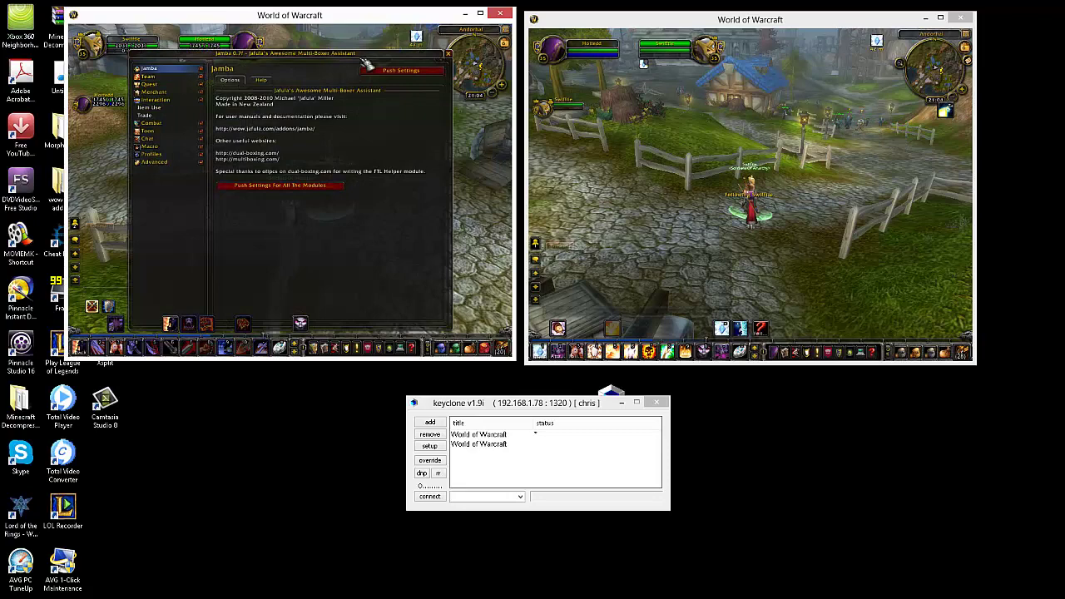
pyautogui.click(480, 14)
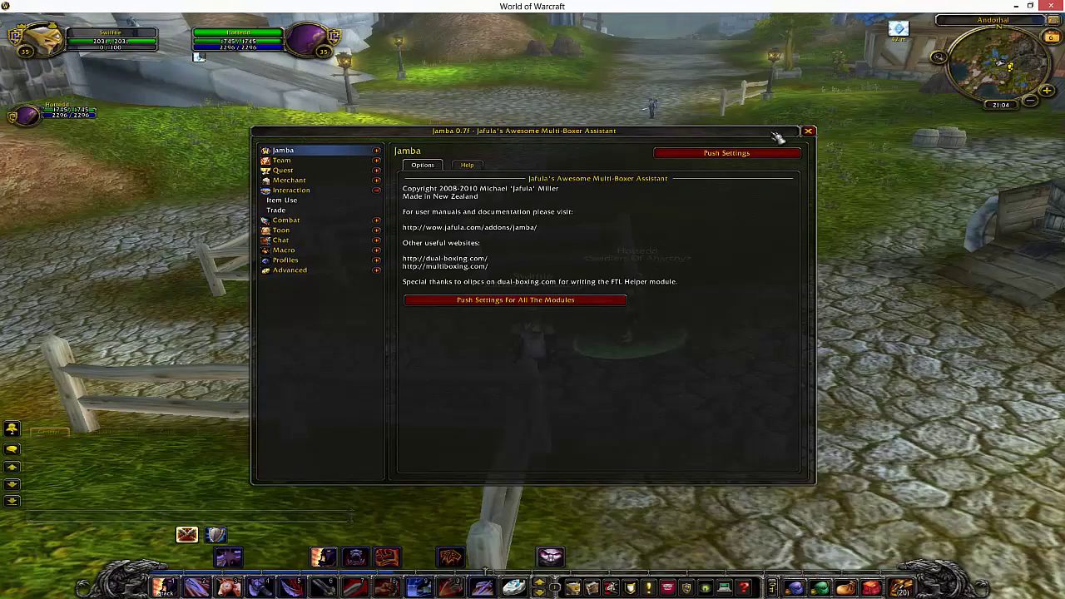
# - Collapse Jamba's Interaction category and display the Core: Team options to examine the team list and party controls
pyautogui.click(377, 191)
pyautogui.click(375, 162)
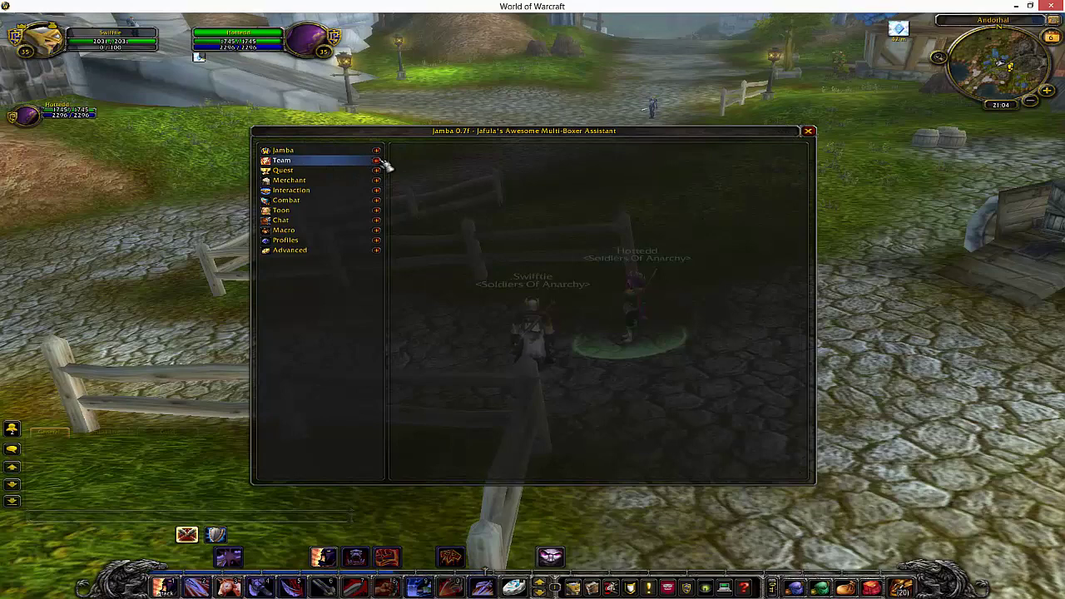
pyautogui.click(377, 162)
pyautogui.click(318, 174)
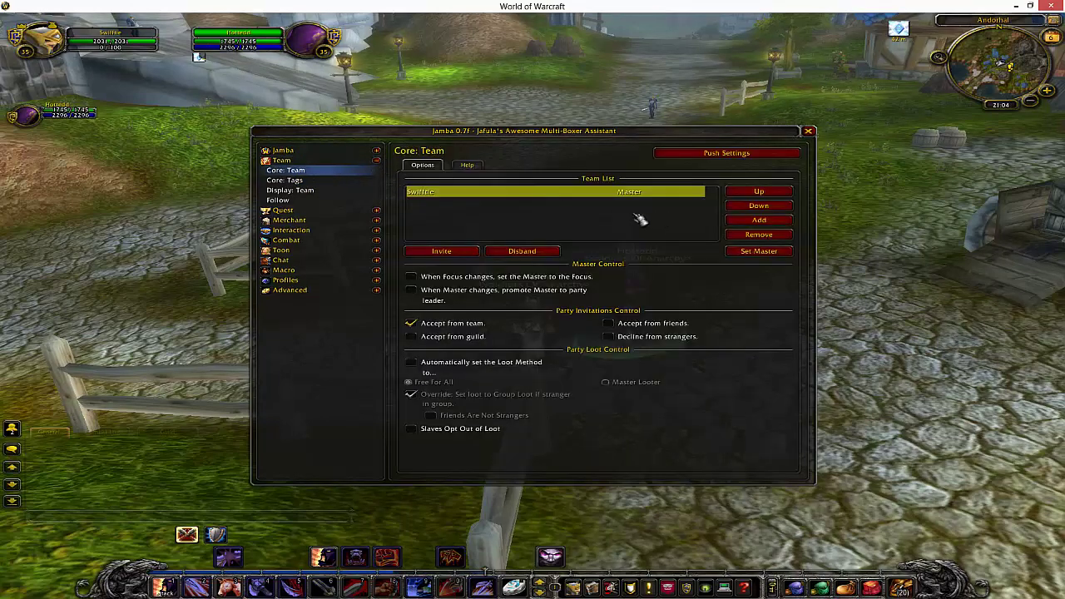
# - Display Jamba's Quest options and examine the quest selection and acceptance settings
pyautogui.click(377, 160)
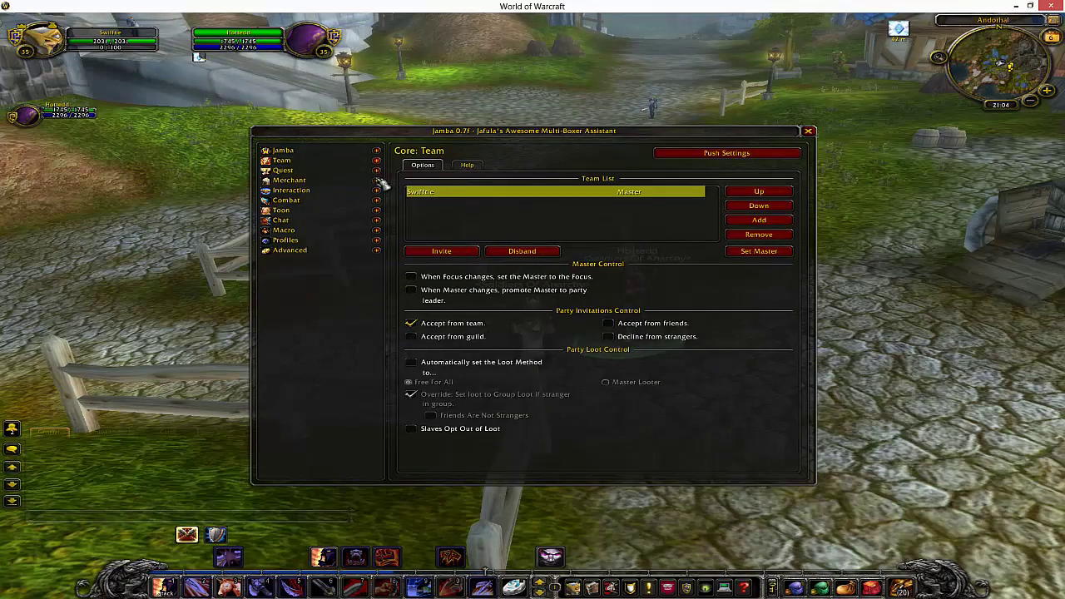
pyautogui.click(376, 170)
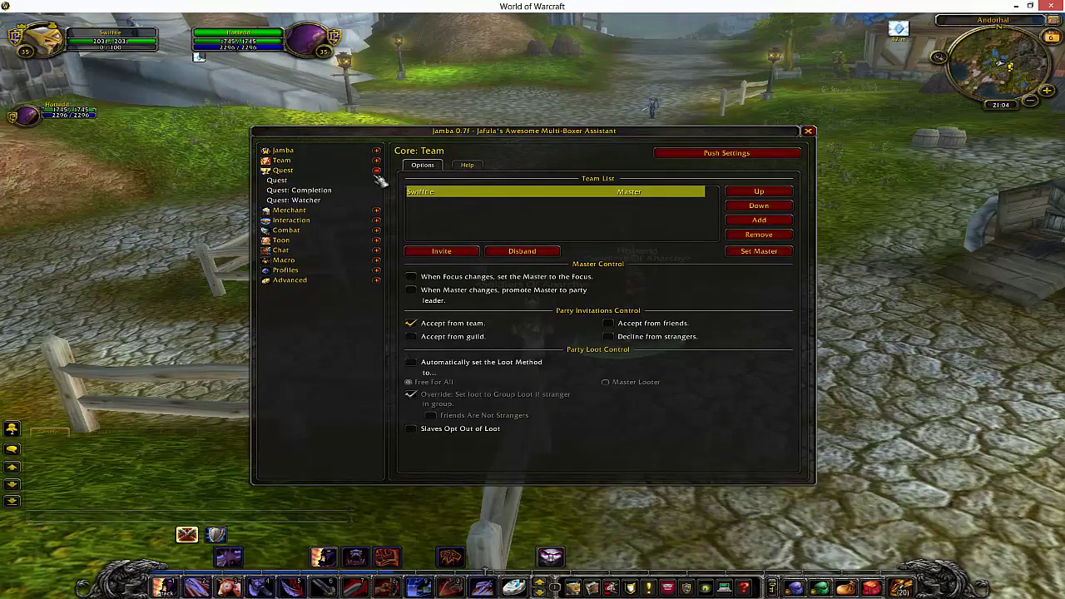
pyautogui.click(377, 181)
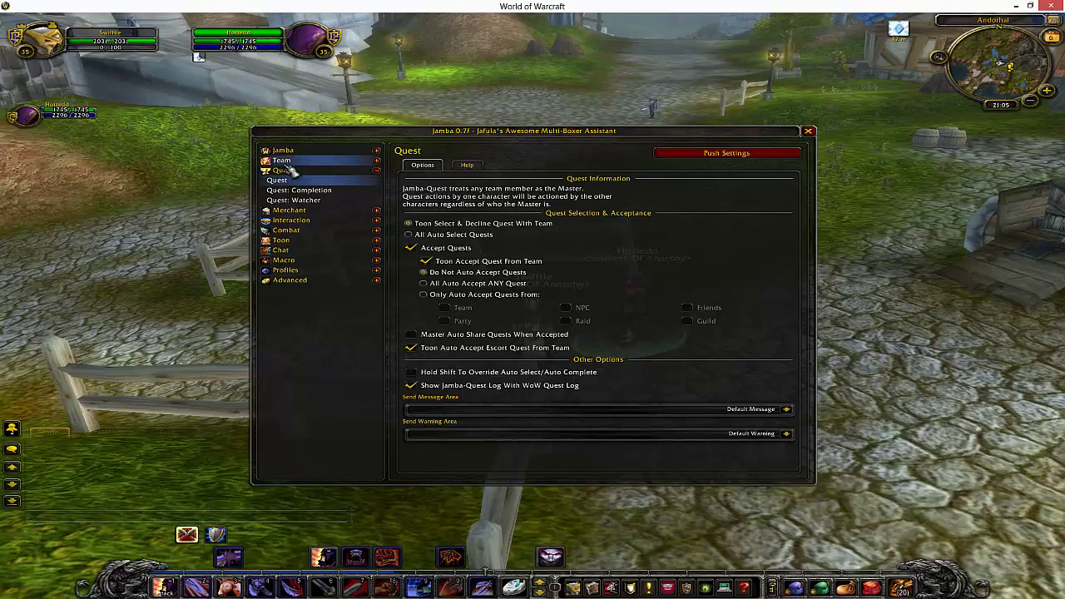
pyautogui.click(377, 170)
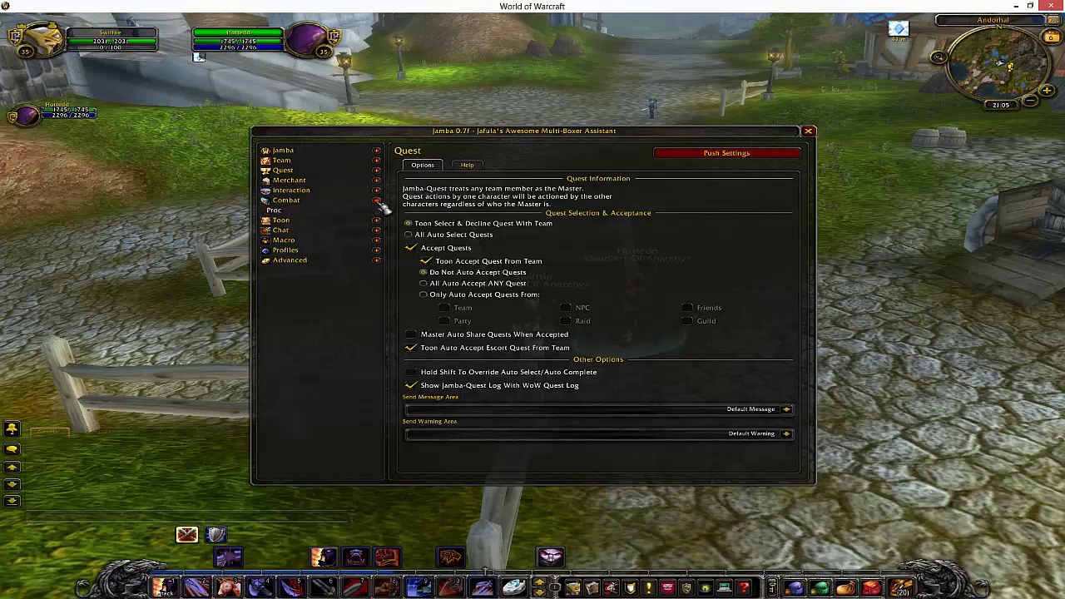
# - Look through the modules in Jamba's Interaction and Merchant categories and select the Macro category
pyautogui.click(377, 191)
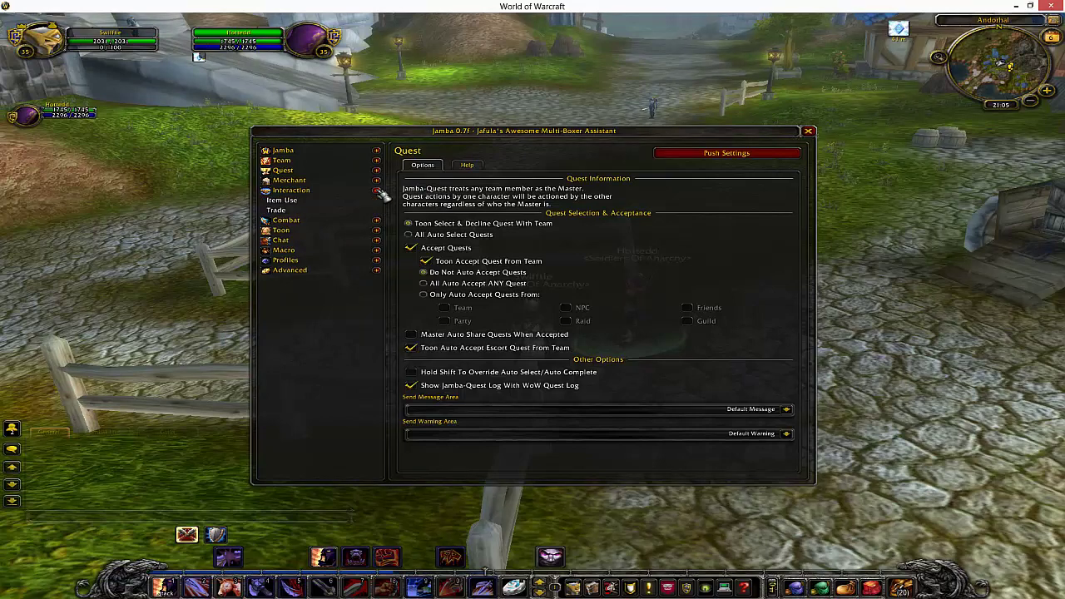
pyautogui.click(377, 190)
pyautogui.click(376, 181)
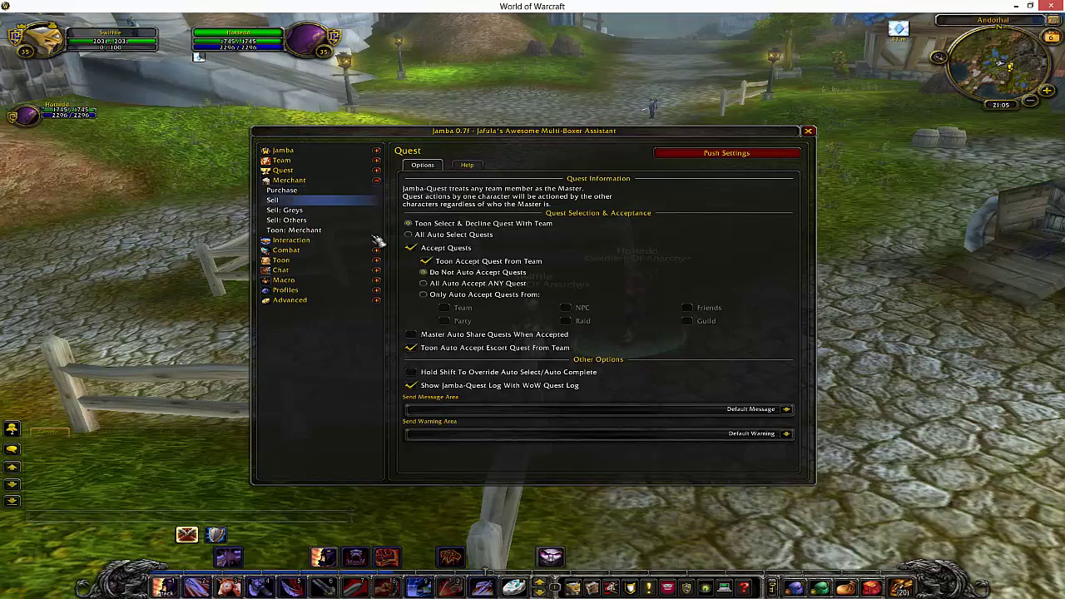
pyautogui.click(377, 180)
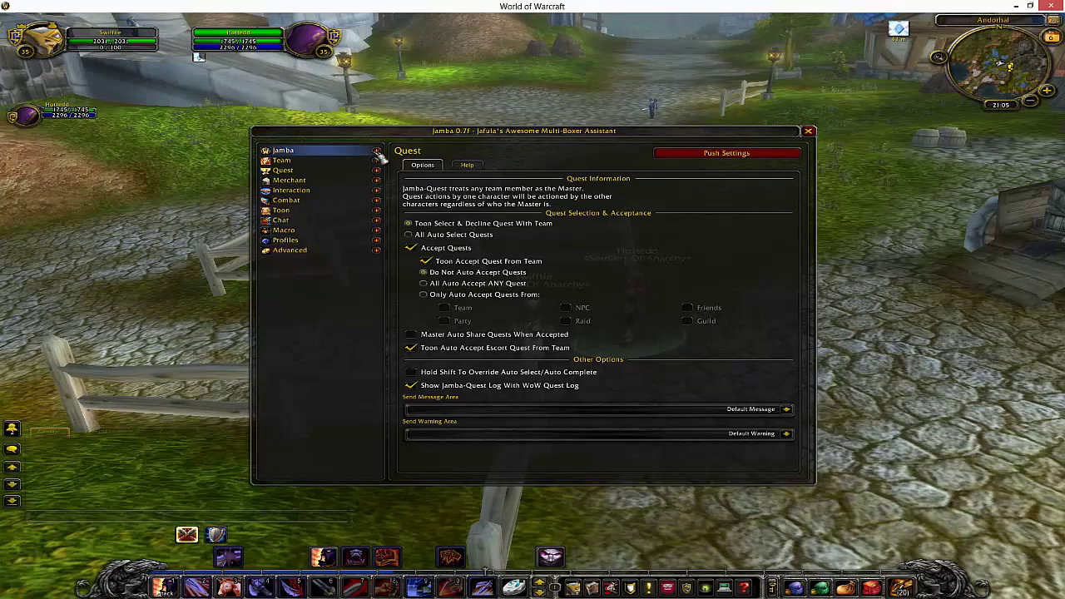
pyautogui.click(378, 230)
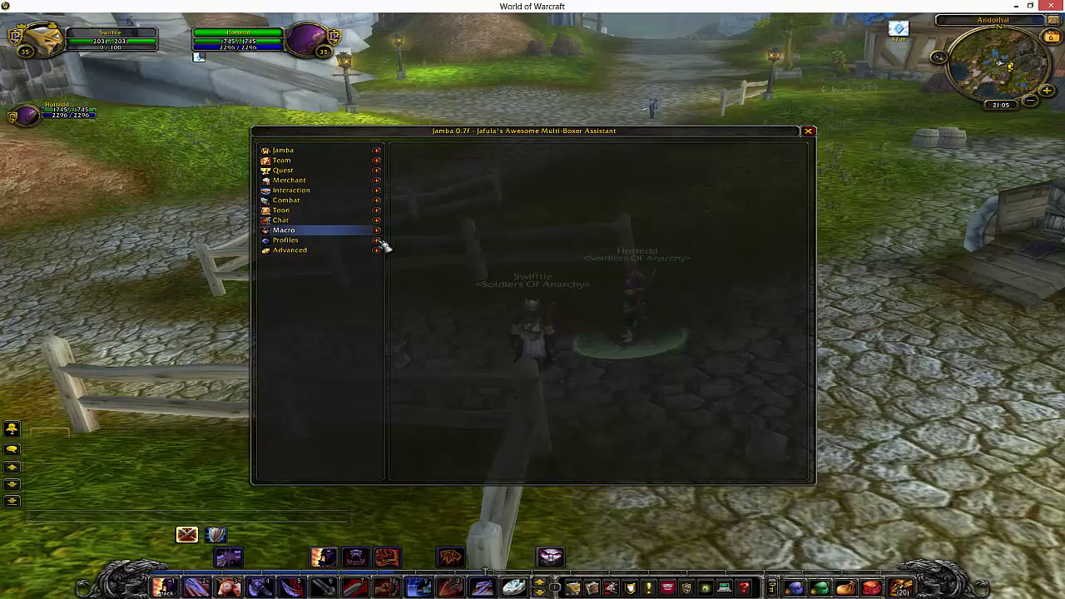
# - Display the Follow options of Jamba's Team category and examine the follow-after-combat and follow-broken warning settings
pyautogui.click(377, 161)
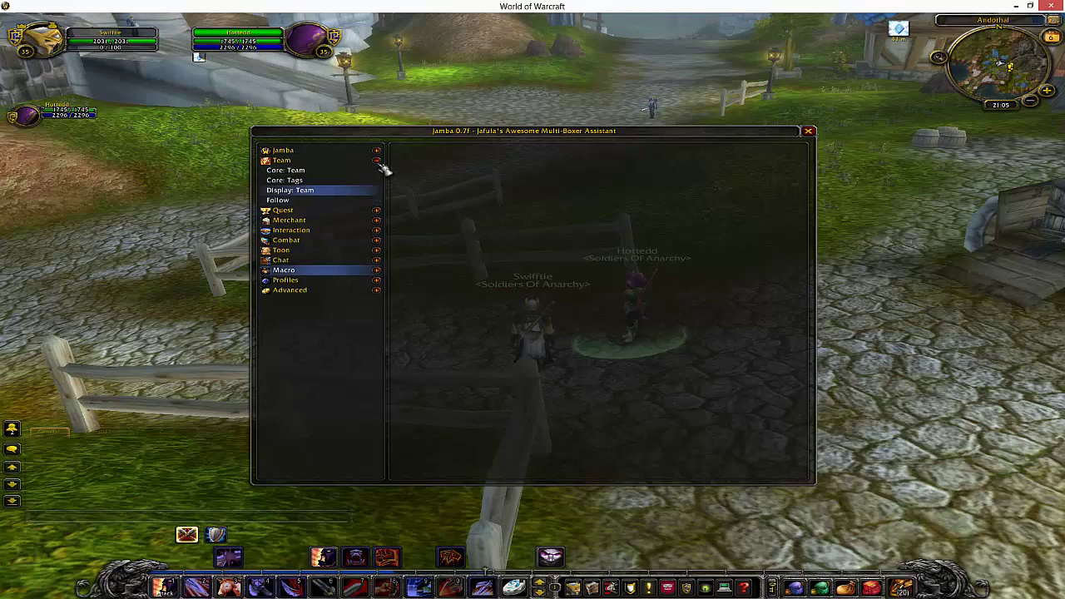
pyautogui.click(353, 204)
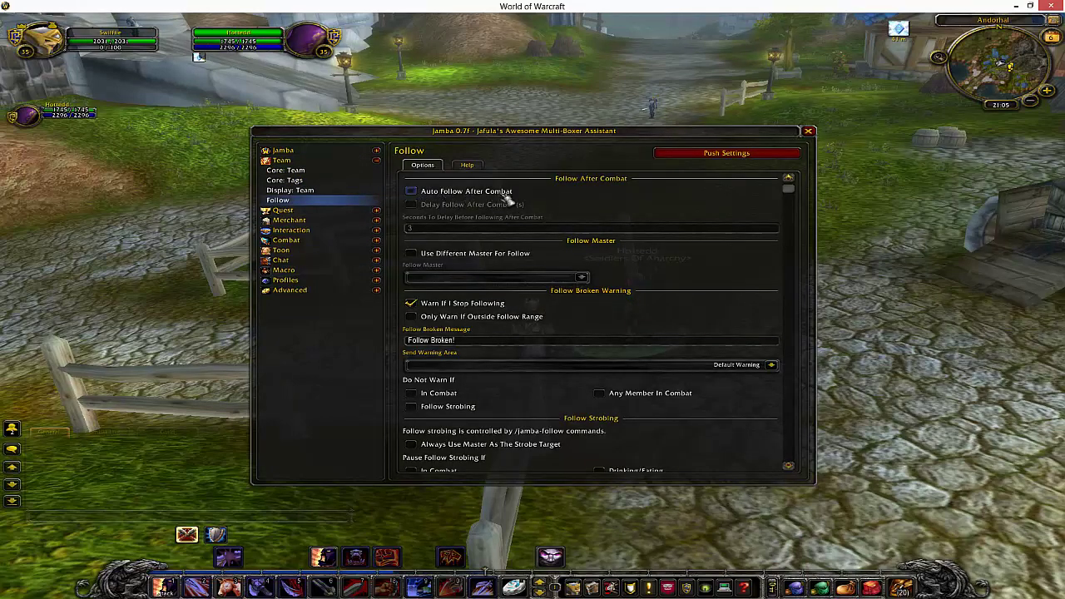
pyautogui.click(377, 160)
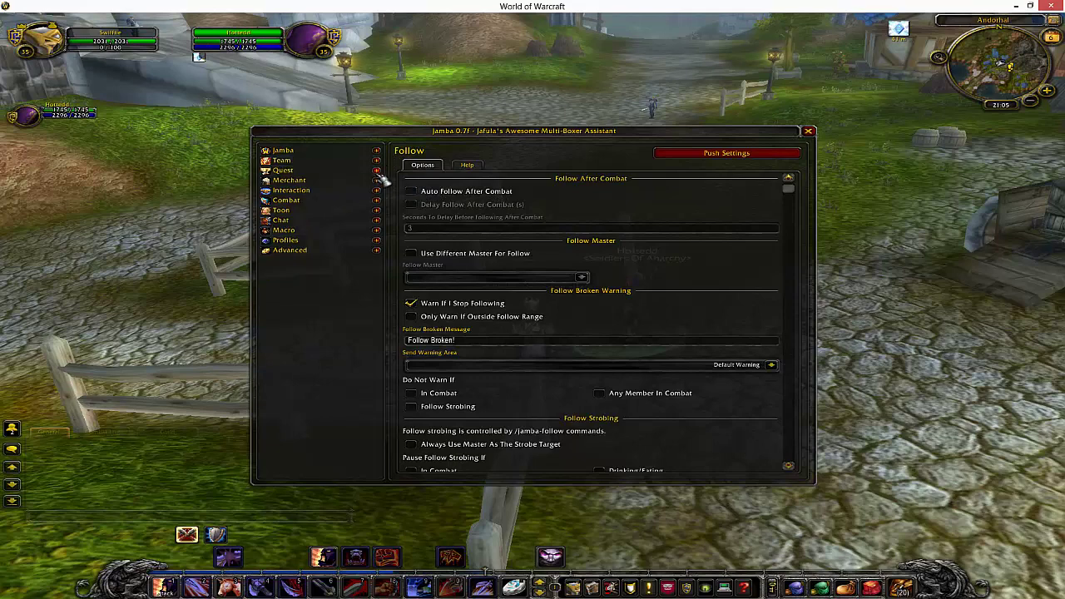
# - Summon the Chestnut Mare mount while keeping the Jamba window open
pyautogui.click(229, 587)
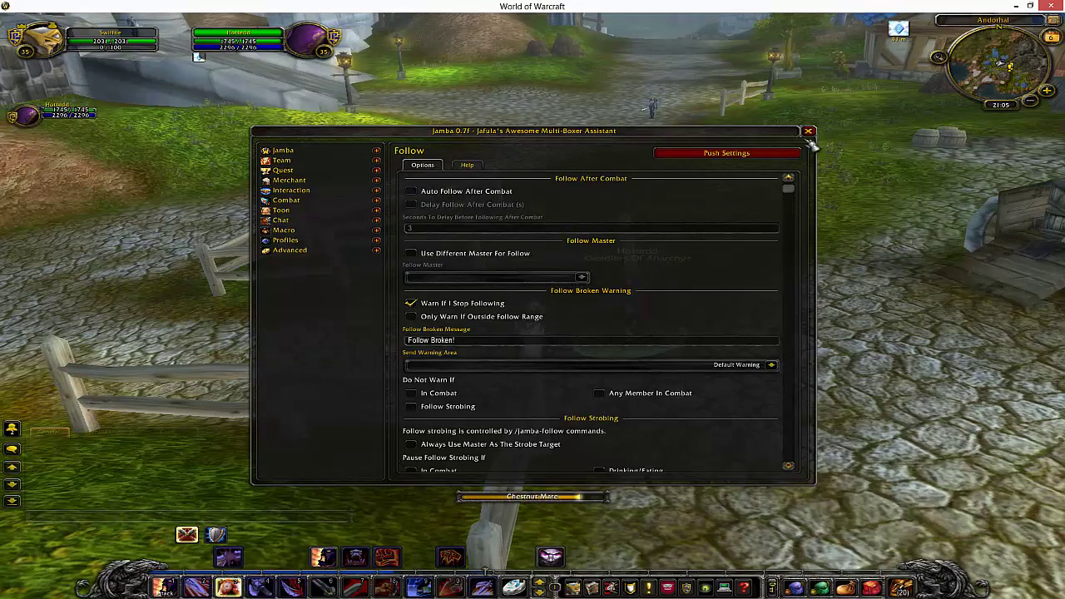
# - Look through the modules in Jamba's Interaction, Merchant, Macro and Chat categories
pyautogui.click(376, 190)
pyautogui.click(379, 192)
pyautogui.click(378, 180)
pyautogui.click(379, 180)
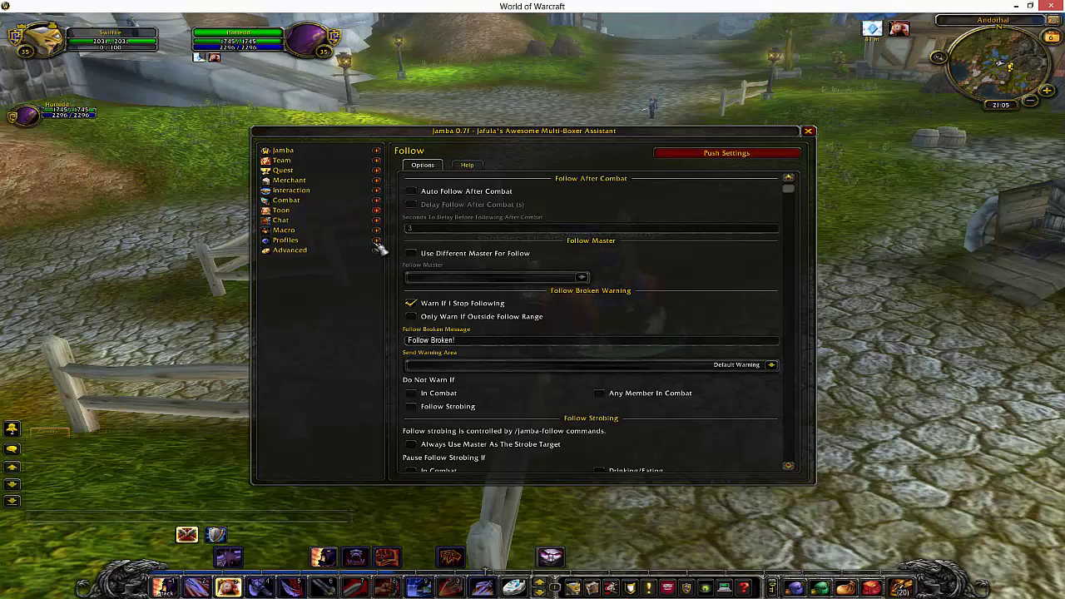
pyautogui.click(376, 230)
pyautogui.click(376, 230)
pyautogui.click(376, 220)
pyautogui.click(376, 219)
# - Examine the Toon: Warnings and Taxi options in Jamba's Toon category
pyautogui.click(376, 210)
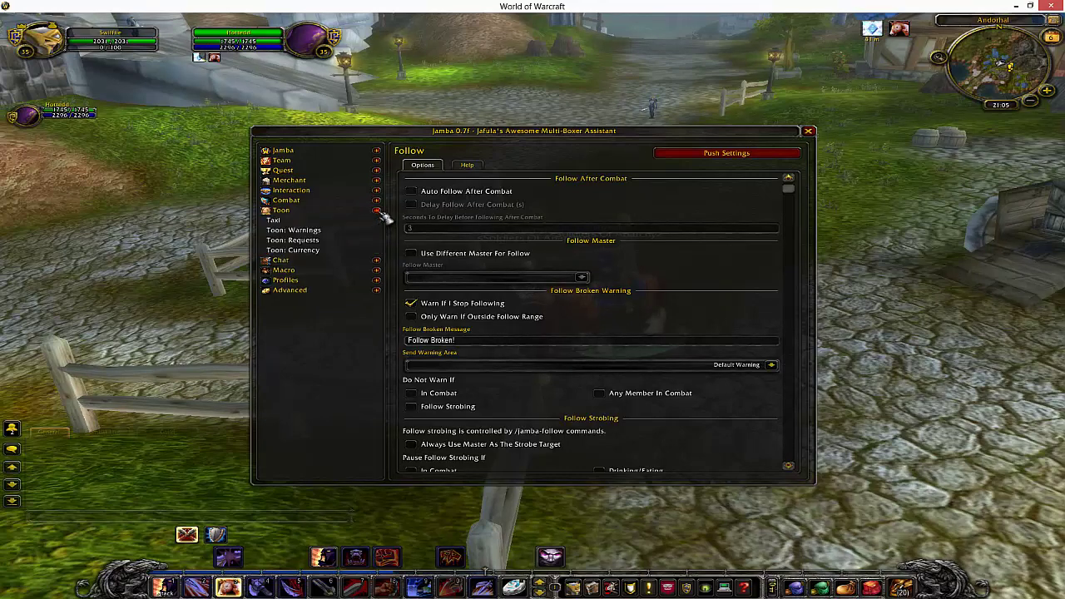
pyautogui.click(279, 231)
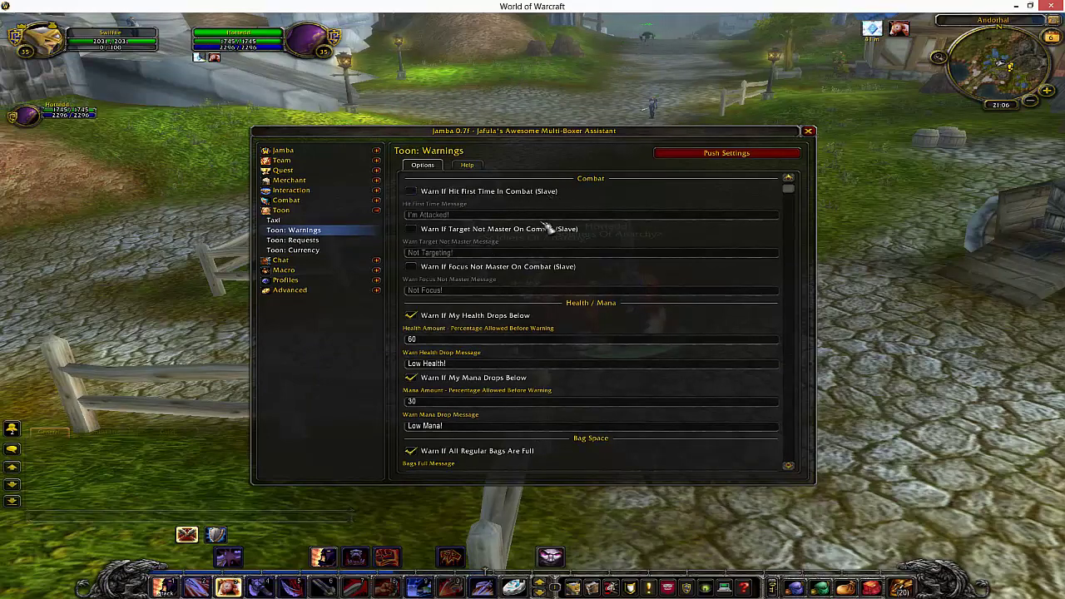
pyautogui.click(276, 219)
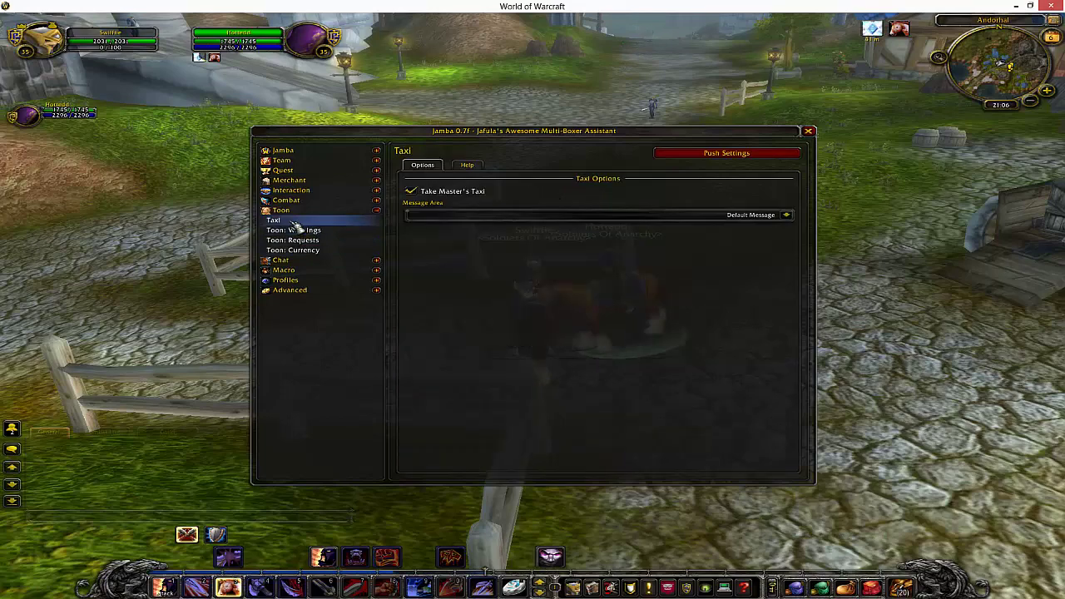
# - Close the Jamba window and turn the view around the two mounted characters on the stone road
pyautogui.click(809, 131)
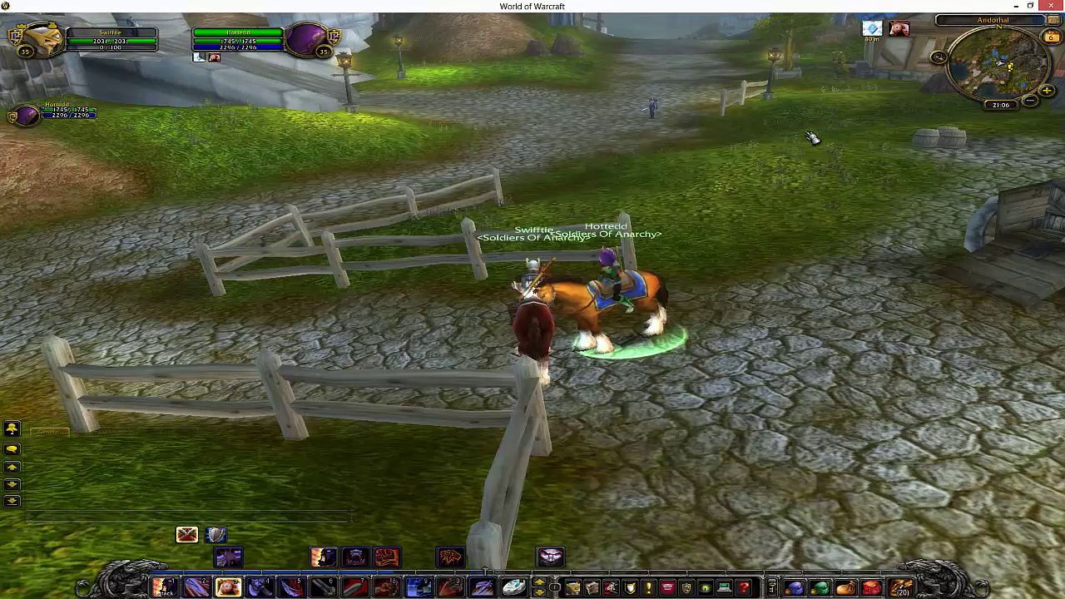
pyautogui.scroll(2, 623, 306)
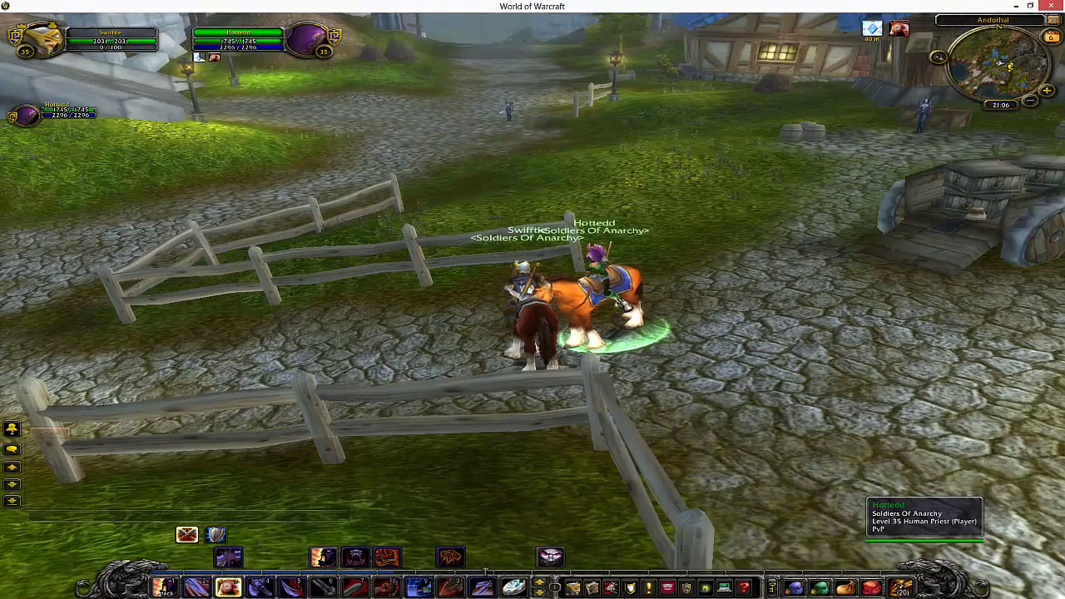
pyautogui.moveTo(616, 298); pyautogui.dragTo(774, 298)
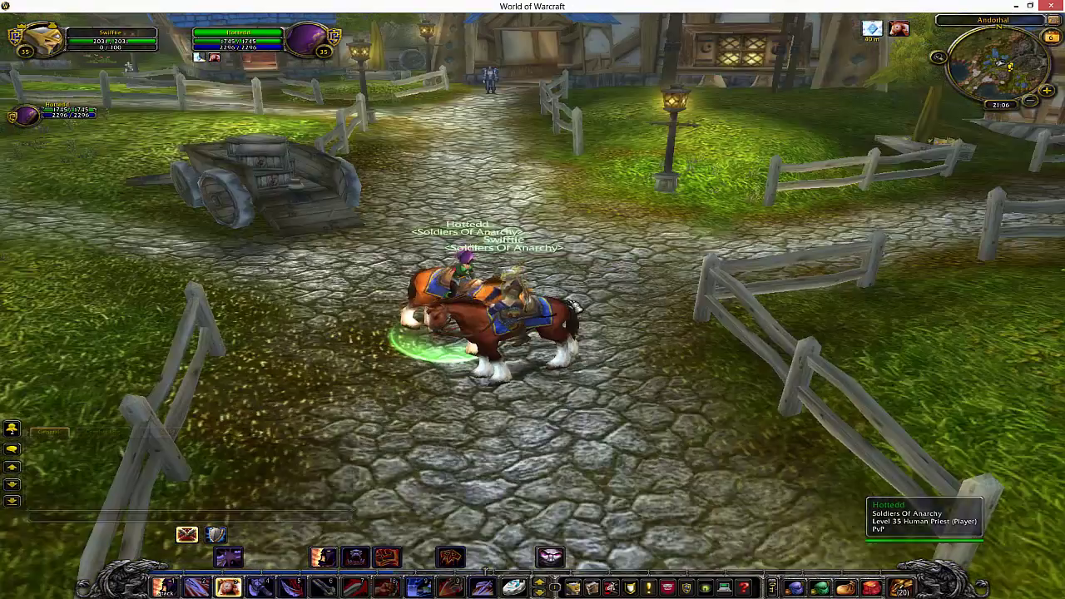